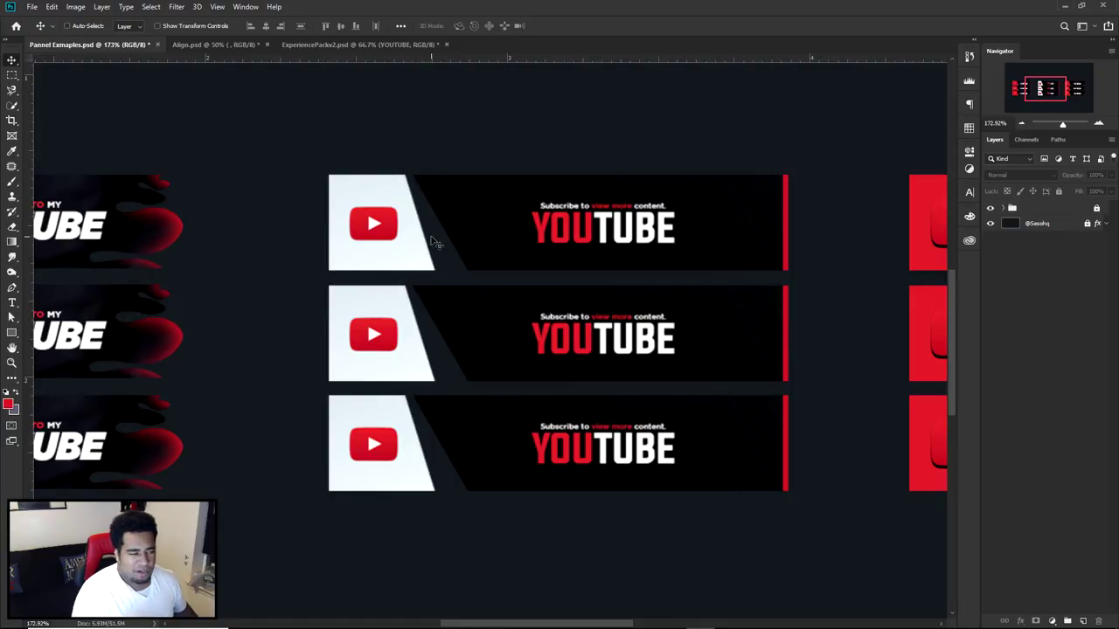
Examine the white-and-red YouTube panels and the all-red YouTube panels in the panel examples document up close
key("alt+space")
scroll(413, 298, "up", 2)
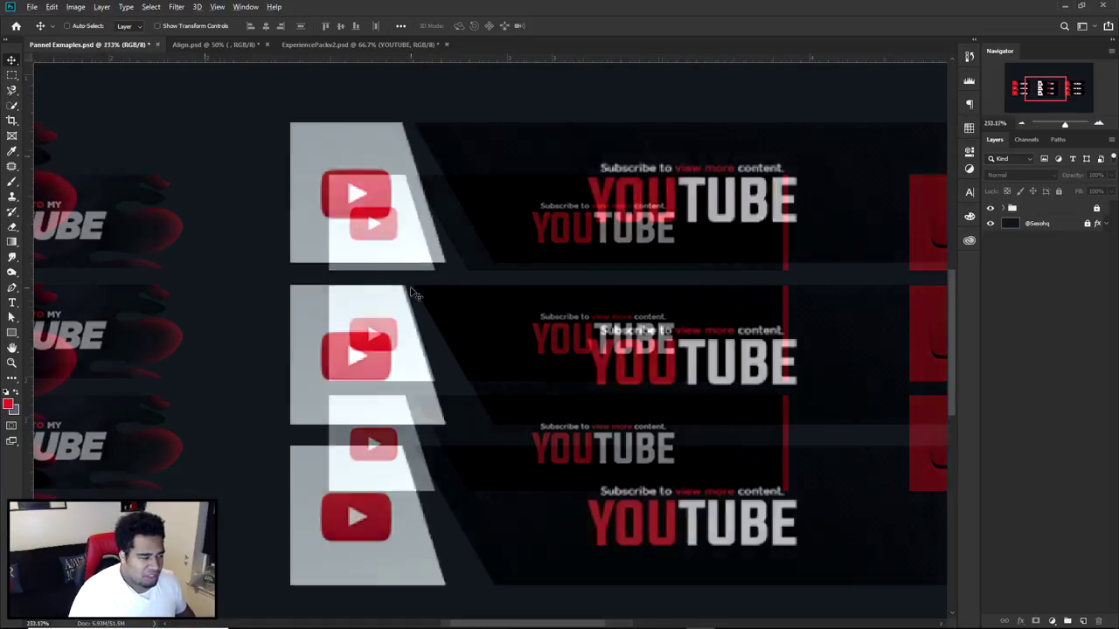
scroll(414, 296, "up", 2)
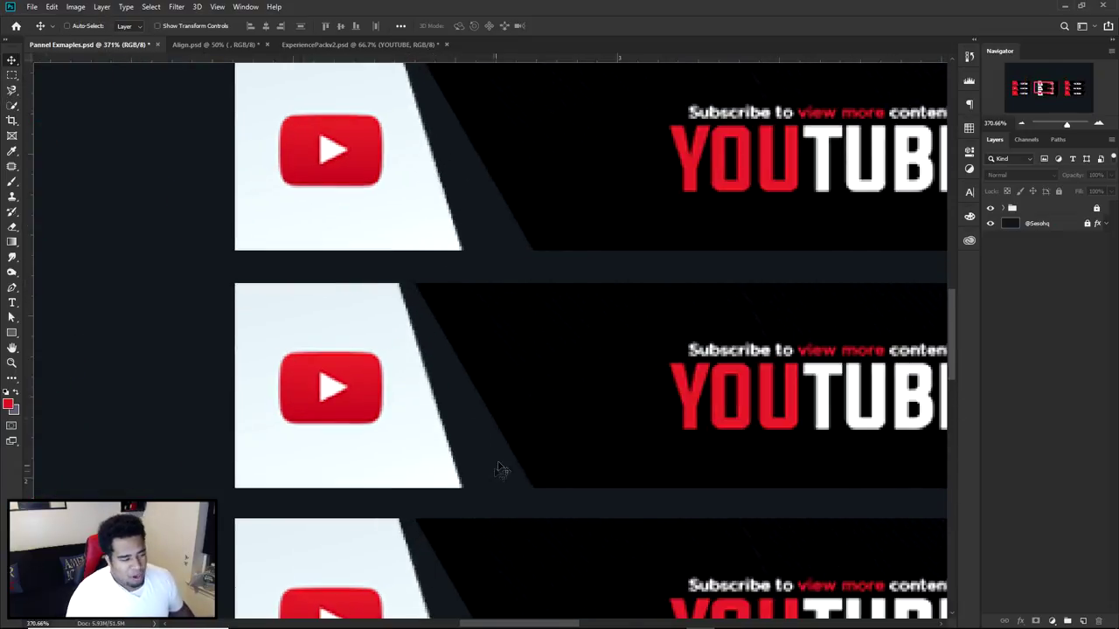
scroll(514, 419, "down", 4)
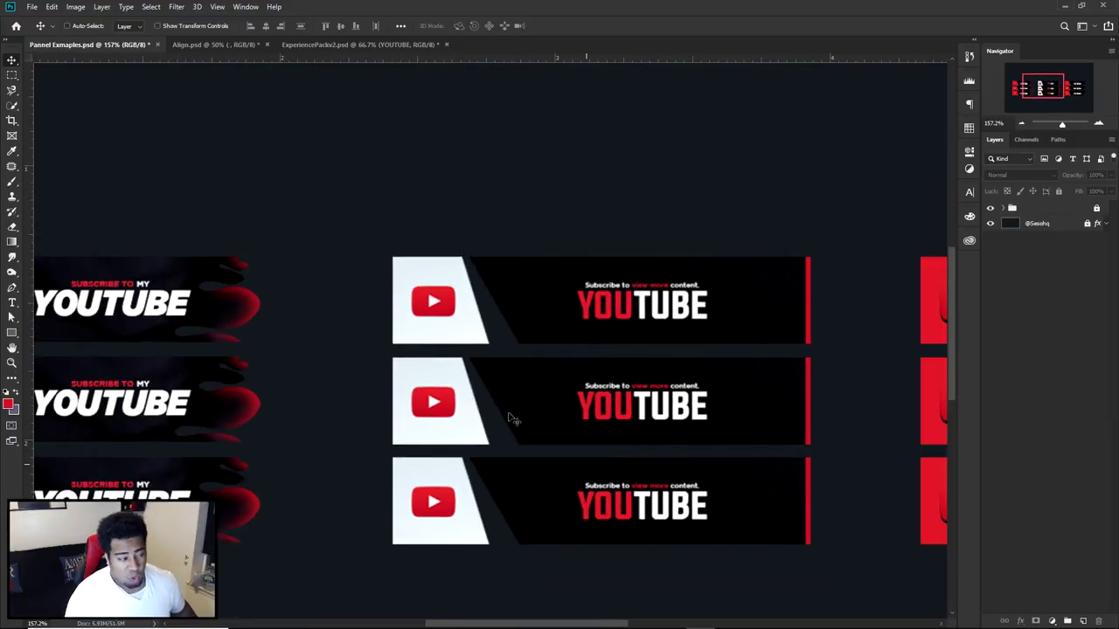
scroll(516, 408, "down", 1)
scroll(628, 357, "up", 3)
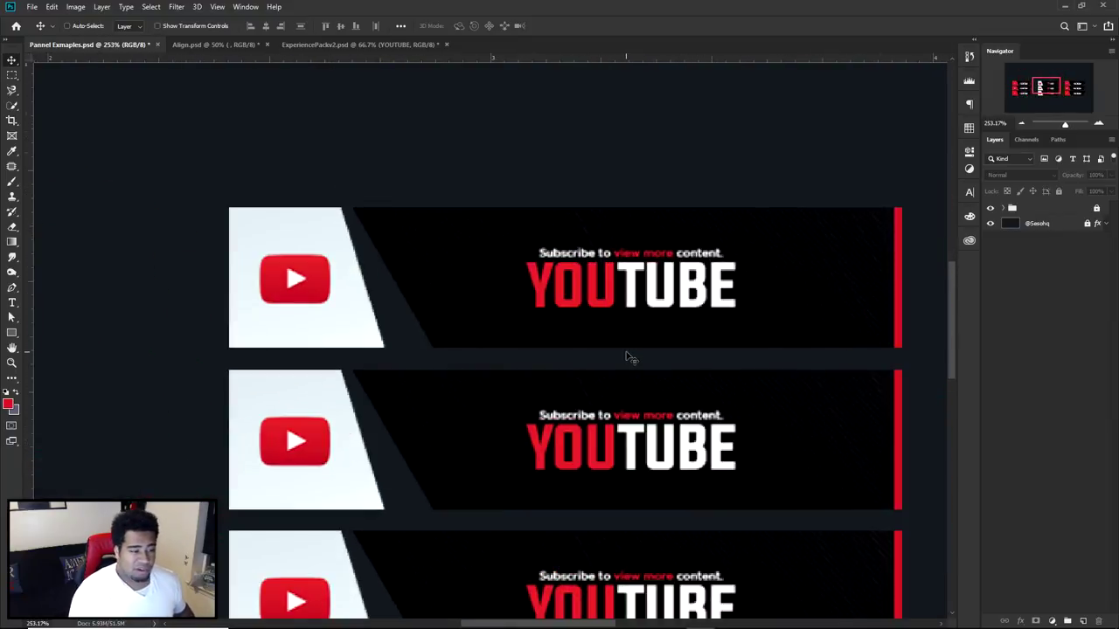
left_click_drag(835, 208, 723, 155)
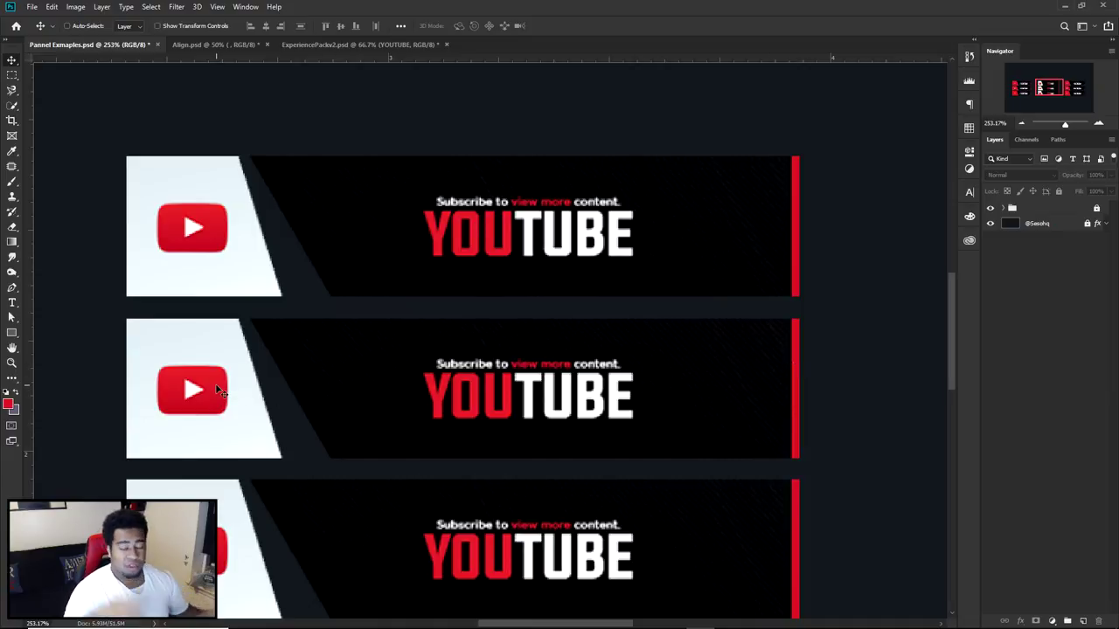
scroll(218, 391, "down", 4)
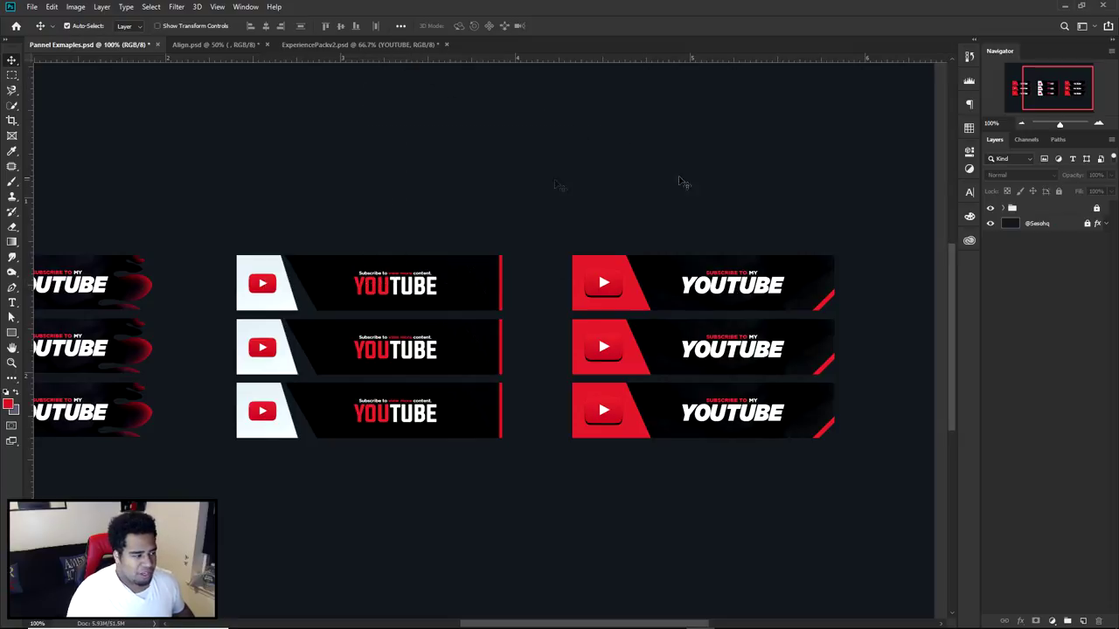
scroll(780, 233, "down", 1)
scroll(781, 234, "right", 2)
left_click(625, 247, "ctrl")
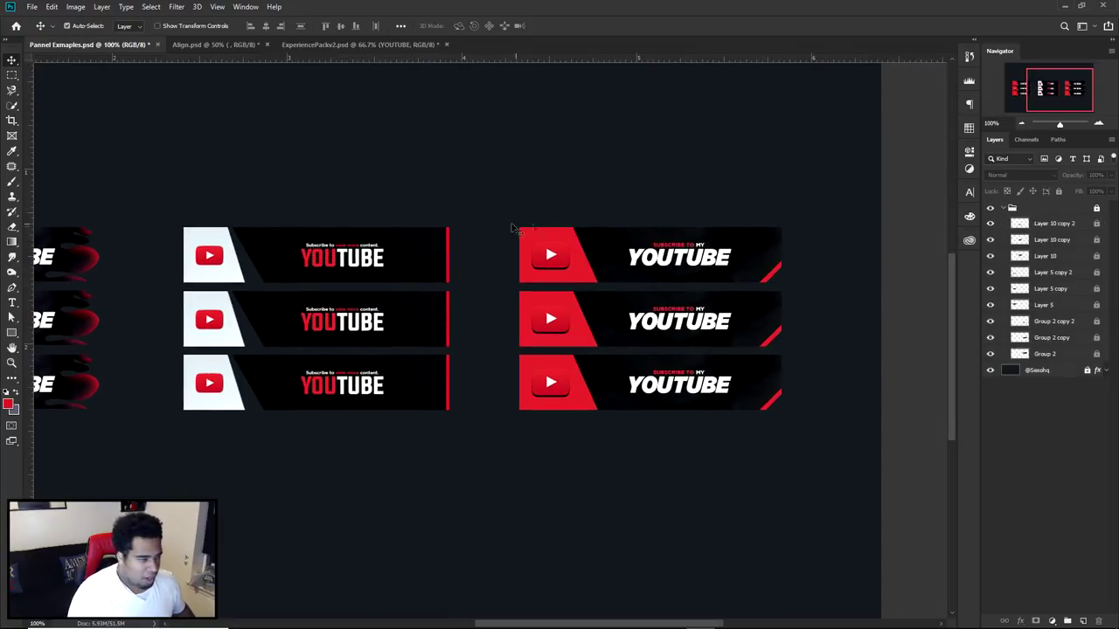
scroll(744, 320, "up", 2)
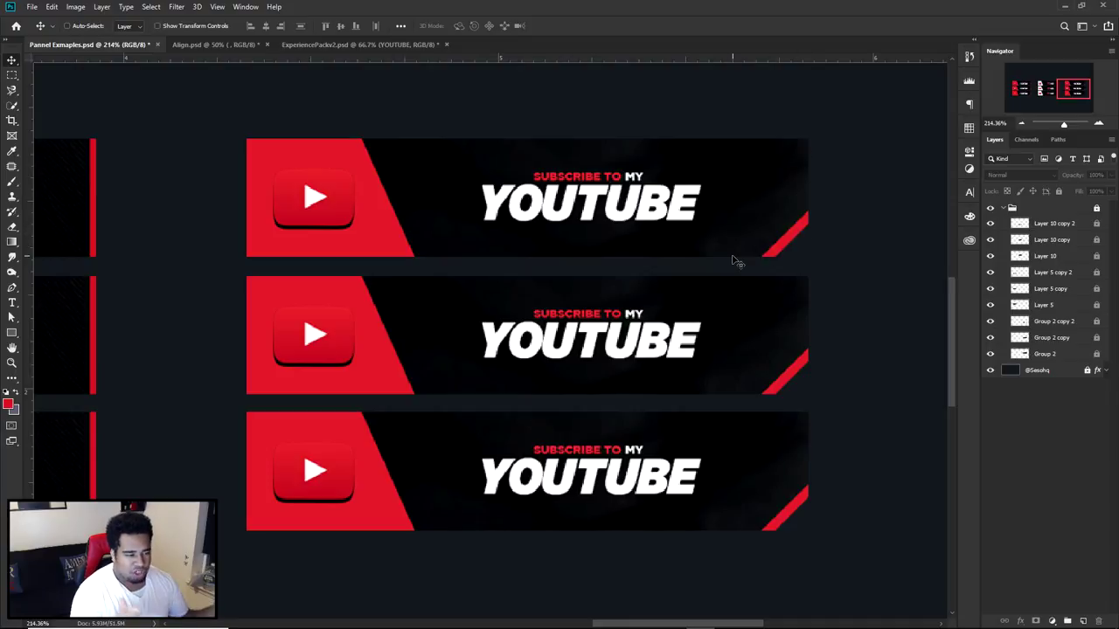
scroll(732, 255, "down", 2)
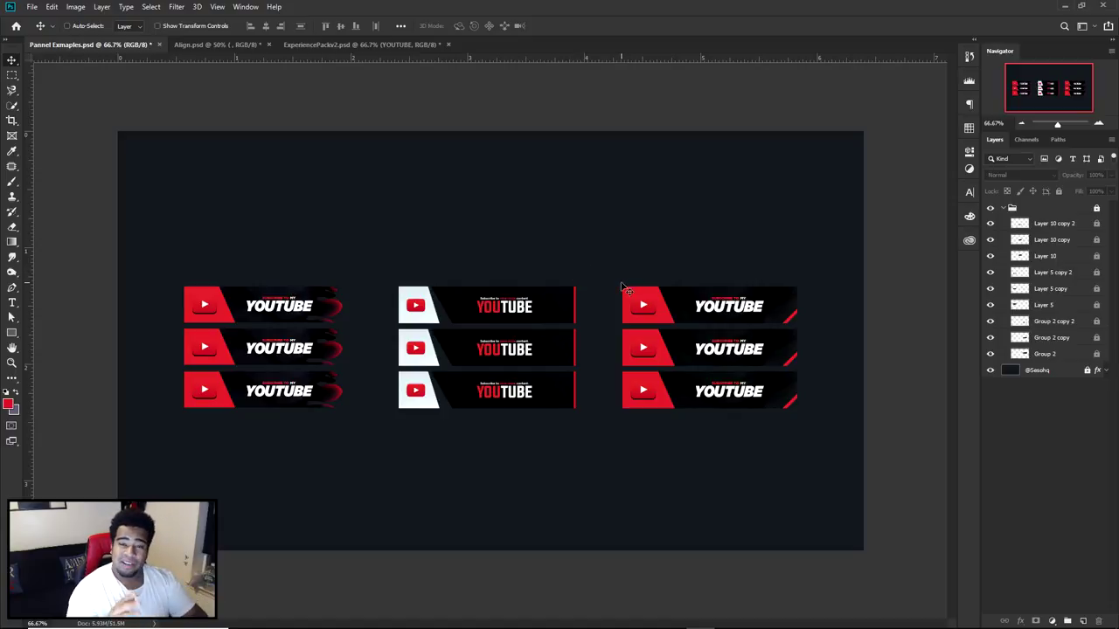
Try out the Pen tool with a curved path over the topmost panel of the rightmost column, and delete the path
scroll(711, 339, "up", 3)
mouse_move(716, 331)
left_mouse_down()
mouse_move(500, 316)
mouse_move(440, 278)
left_mouse_up()
key("p")
left_click(697, 202)
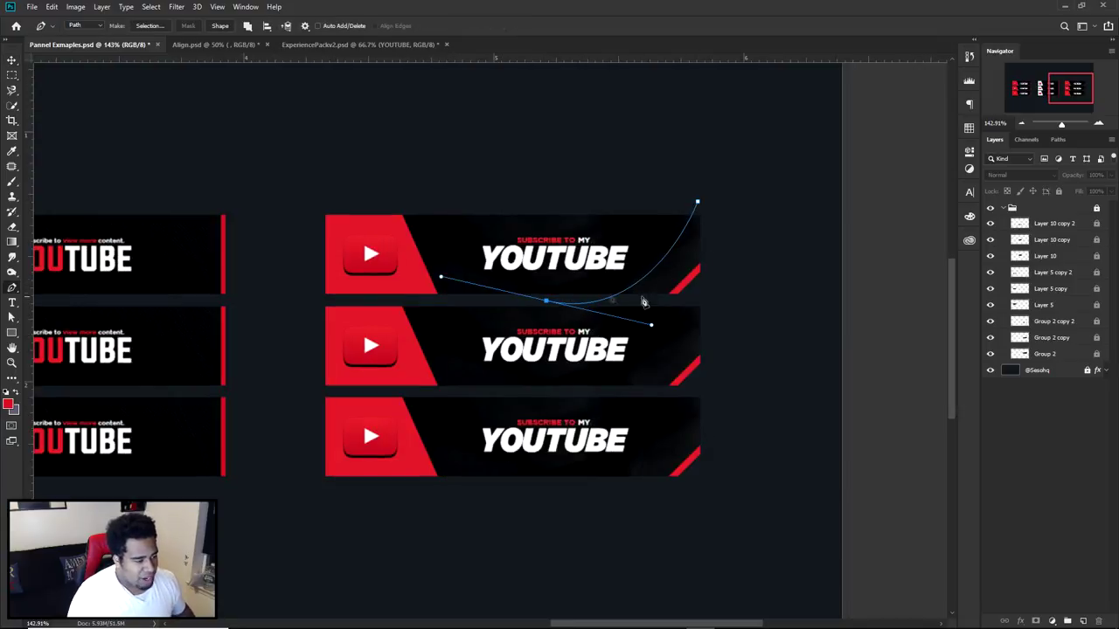
left_click_drag(699, 275, 734, 212)
right_click(707, 268)
left_click(745, 277)
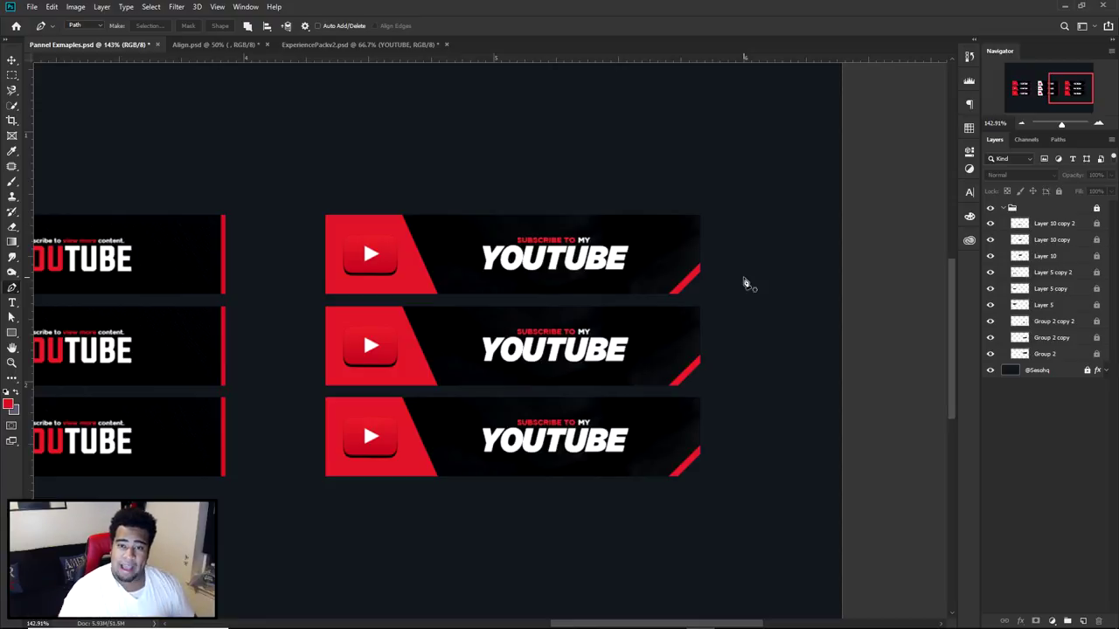
key("ctrl+minus")
key("ctrl+minus")
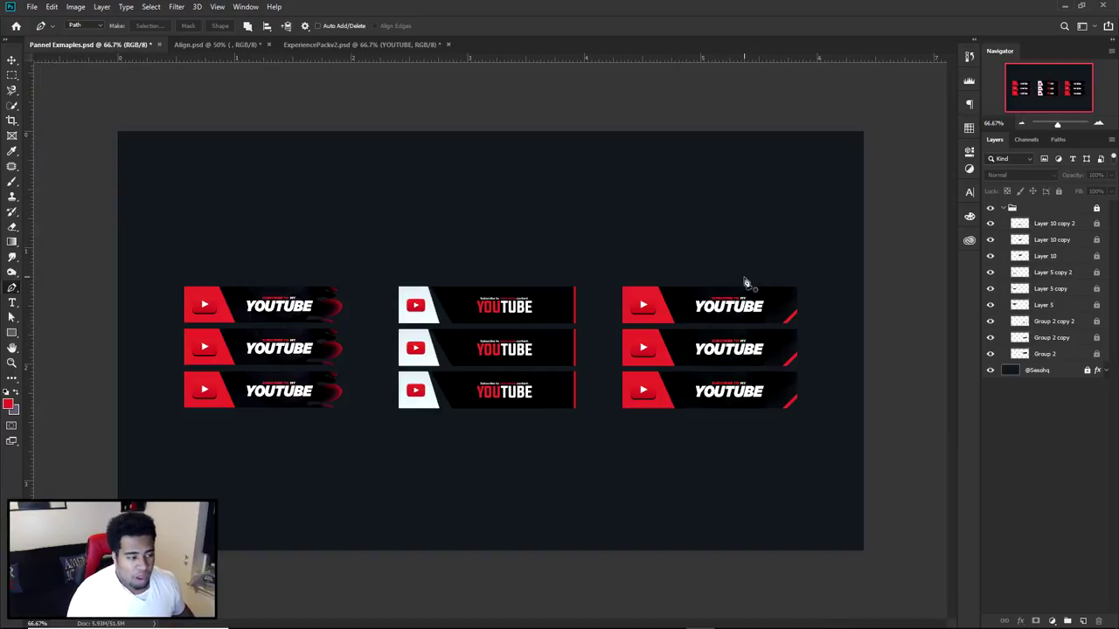
key("v")
left_click(652, 264)
left_click(551, 237)
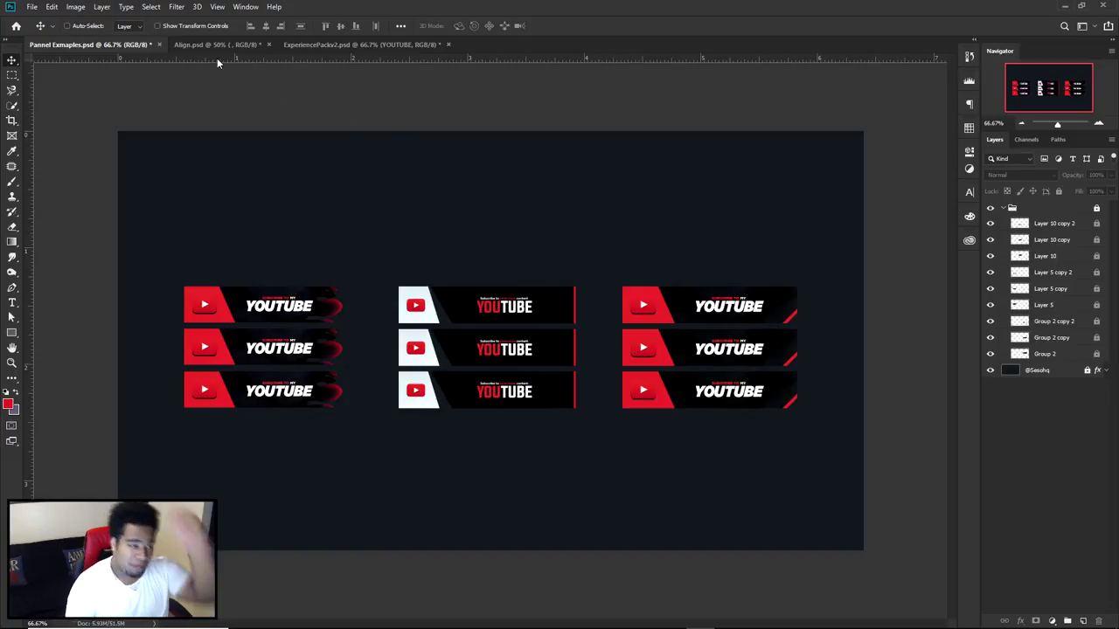
Create a new 600 x 400 px document at 300 pixels/inch in RGB Color with a white background
left_click(32, 6)
left_click(39, 20)
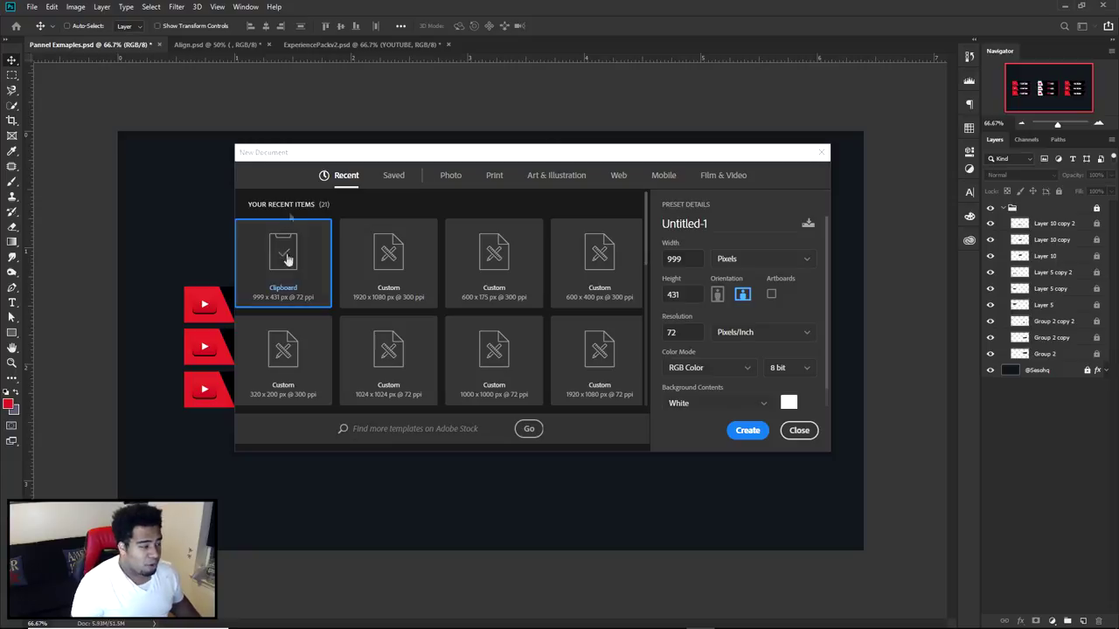
left_click(612, 273)
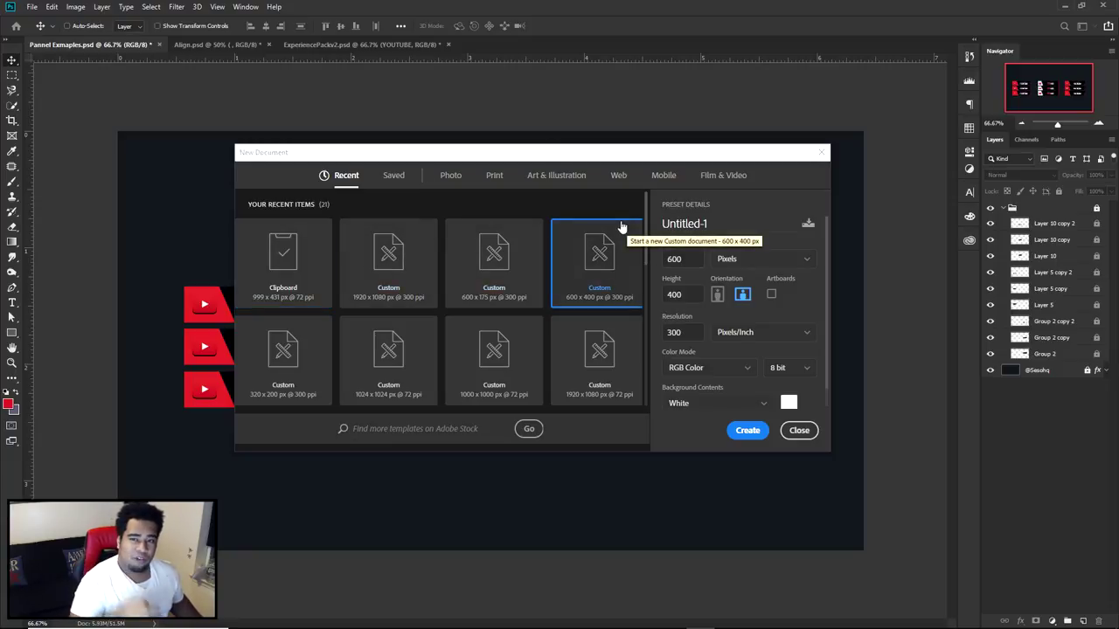
left_click(623, 267)
left_click(748, 434)
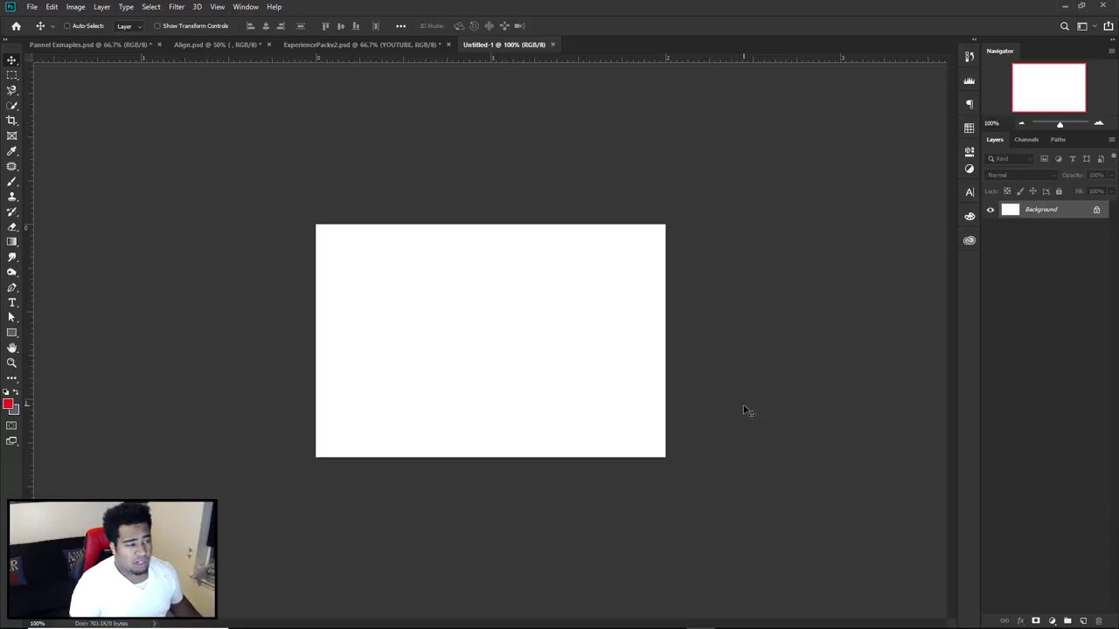
key("ctrl+plus")
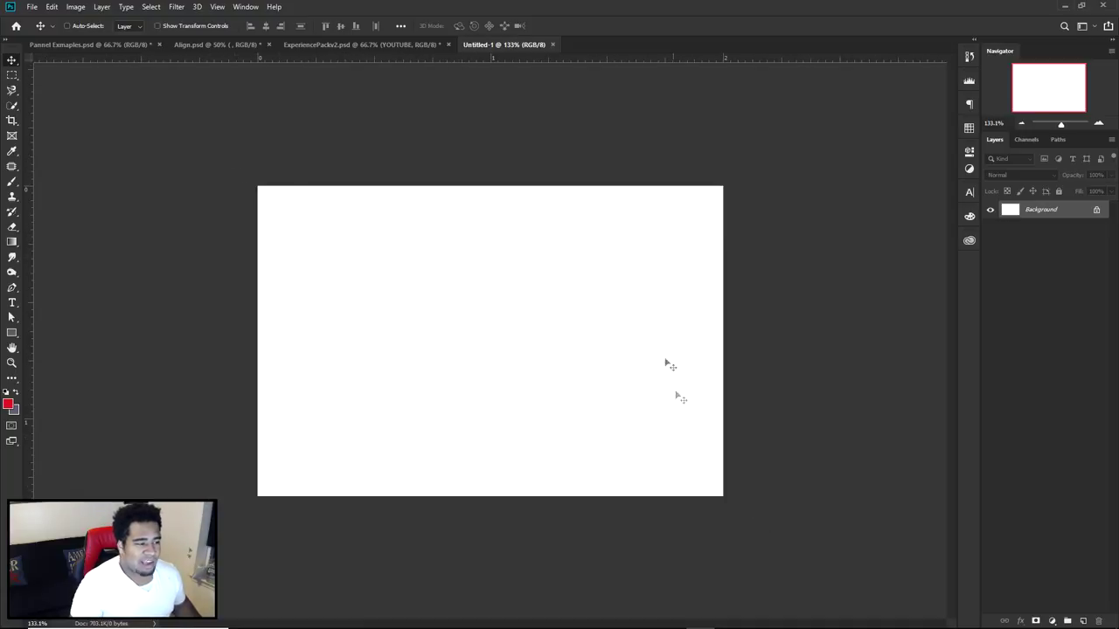
scroll(629, 367, "down", 1)
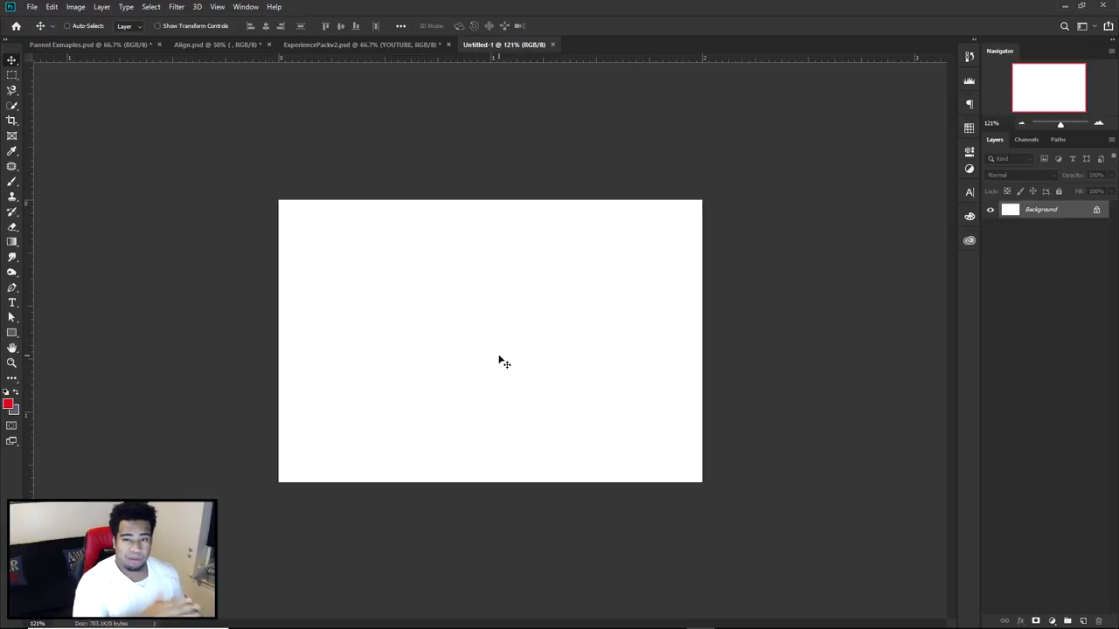
Crop the lower part off the blank canvas at full width, leaving it just under 1 inch high
key("c")
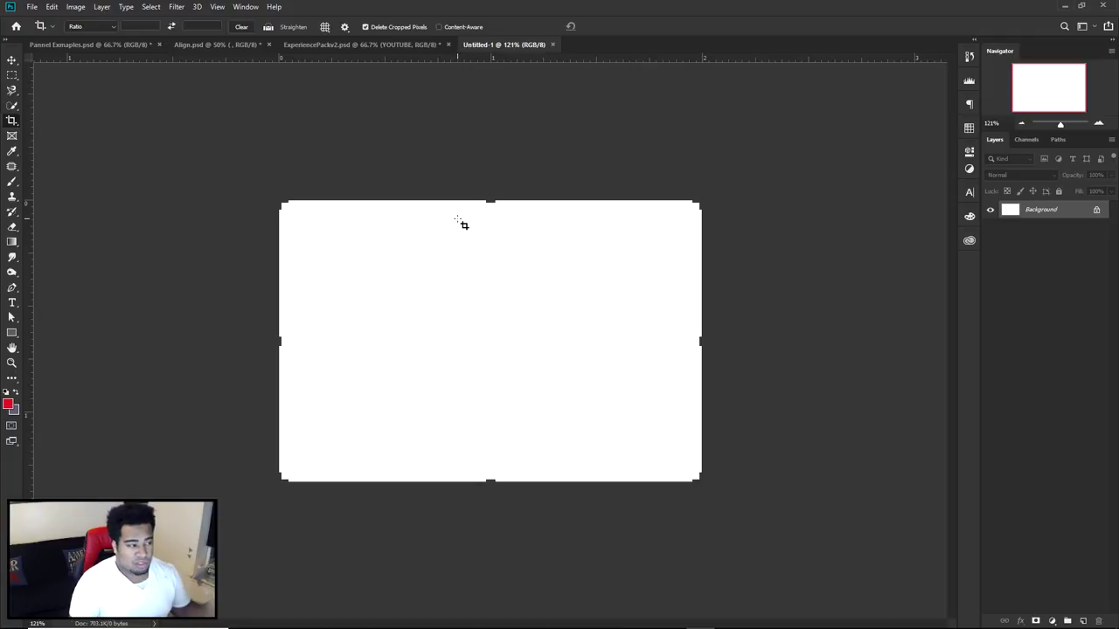
left_click_drag(496, 481, 492, 443)
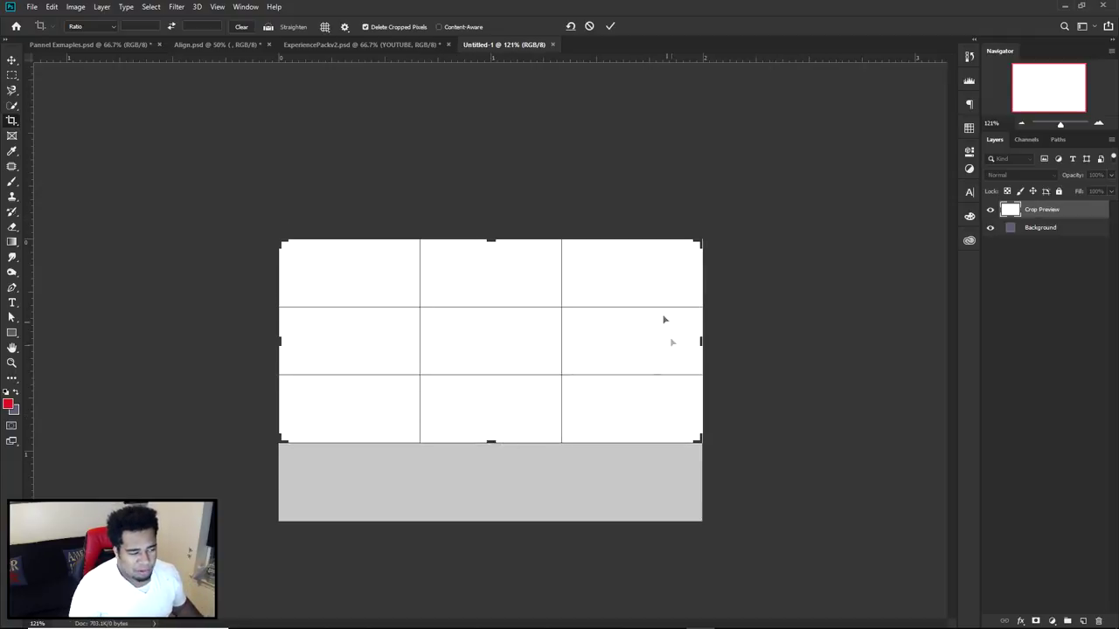
left_click(612, 27)
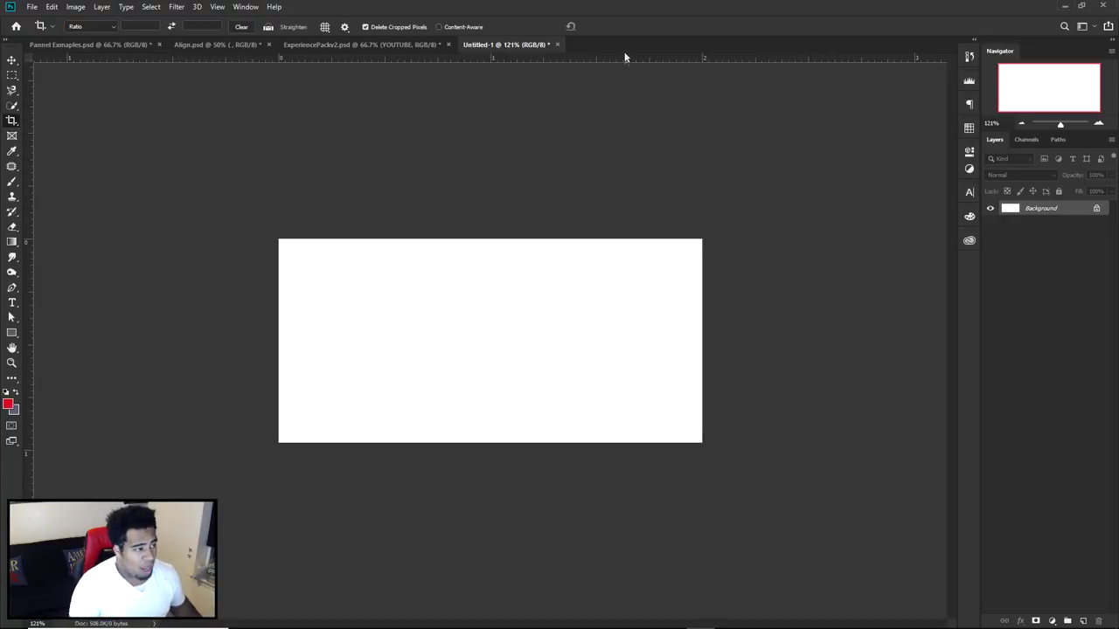
Create another new document of 600 x 175 px at 300 pixels/inch in RGB Color with a white background
left_click(31, 7)
left_click(42, 19)
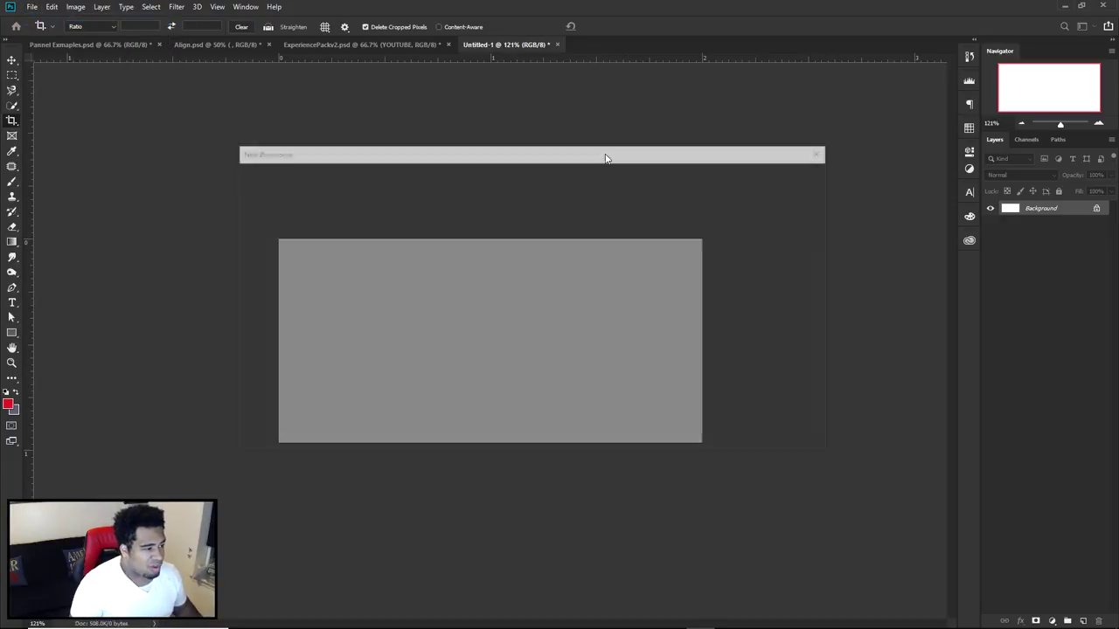
left_click(568, 297)
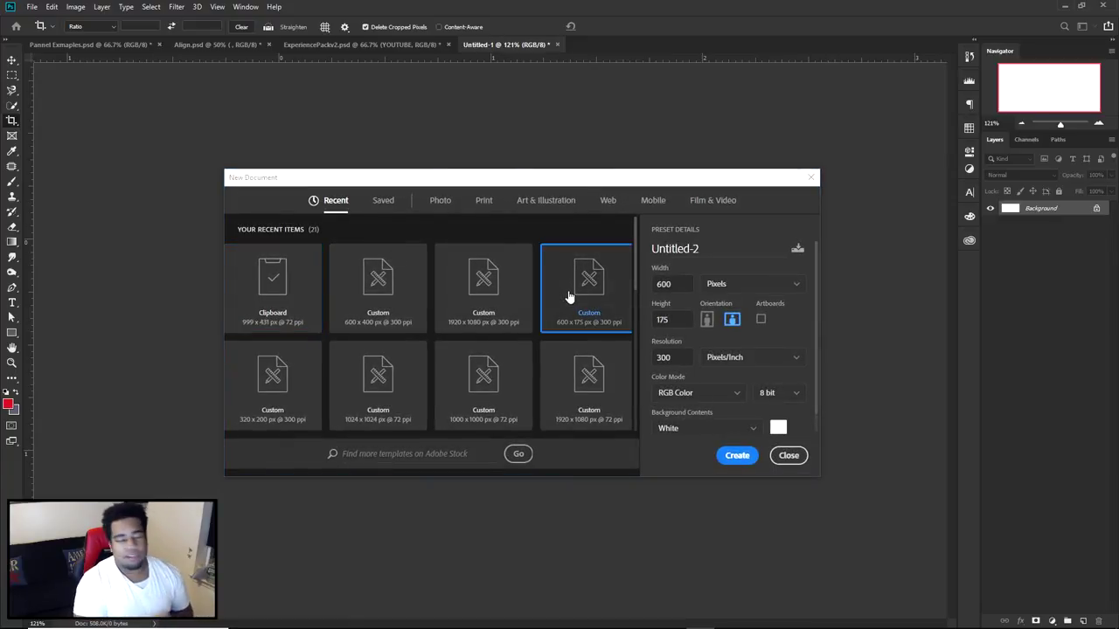
left_click(669, 284)
left_click(676, 322)
key("Tab")
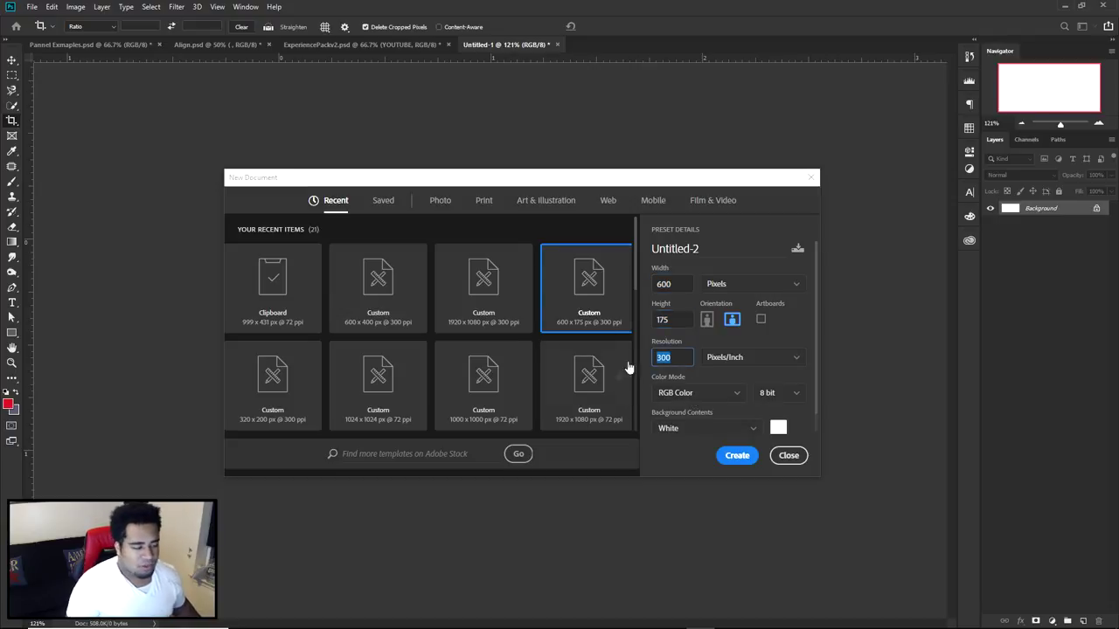
left_click(737, 456)
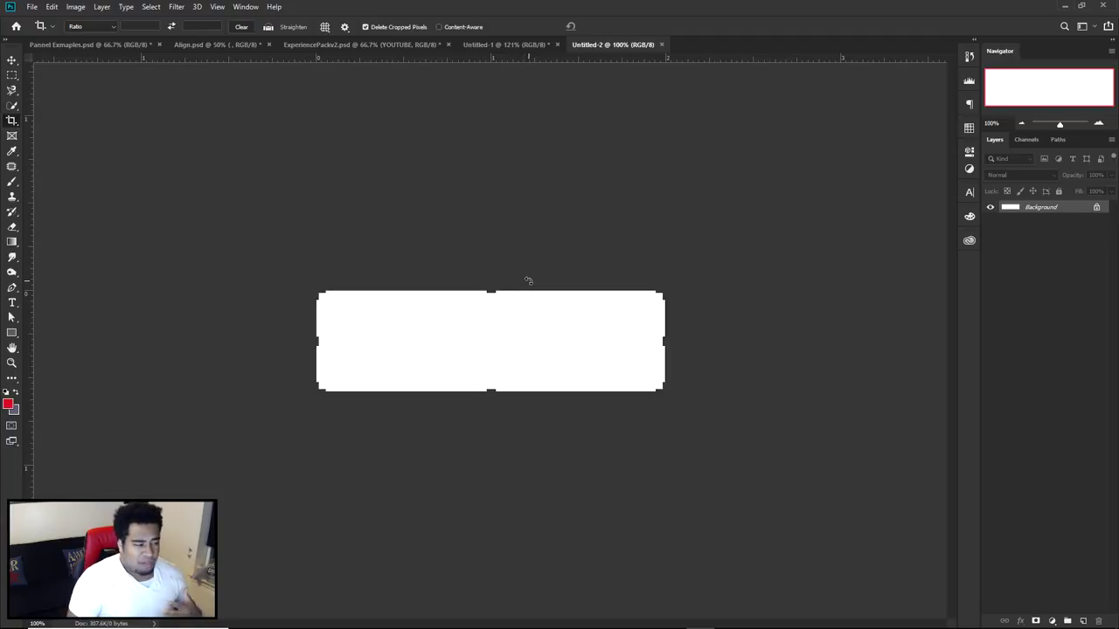
Try cropping the right side off the 600 x 175 px canvas, and undo the crop
left_click_drag(657, 340, 614, 344)
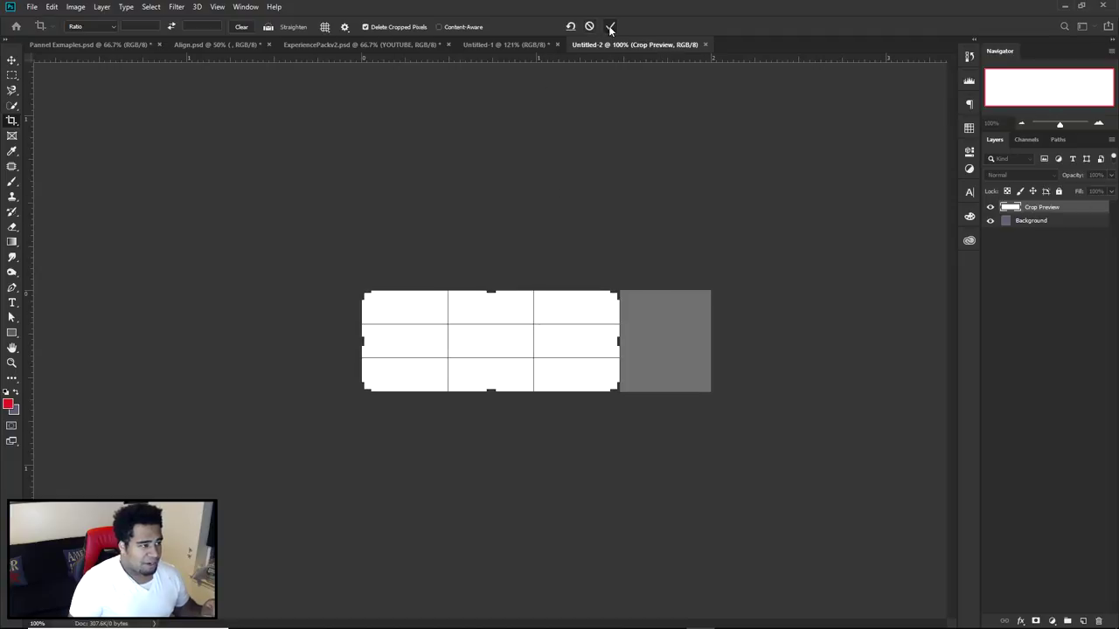
left_click(610, 27)
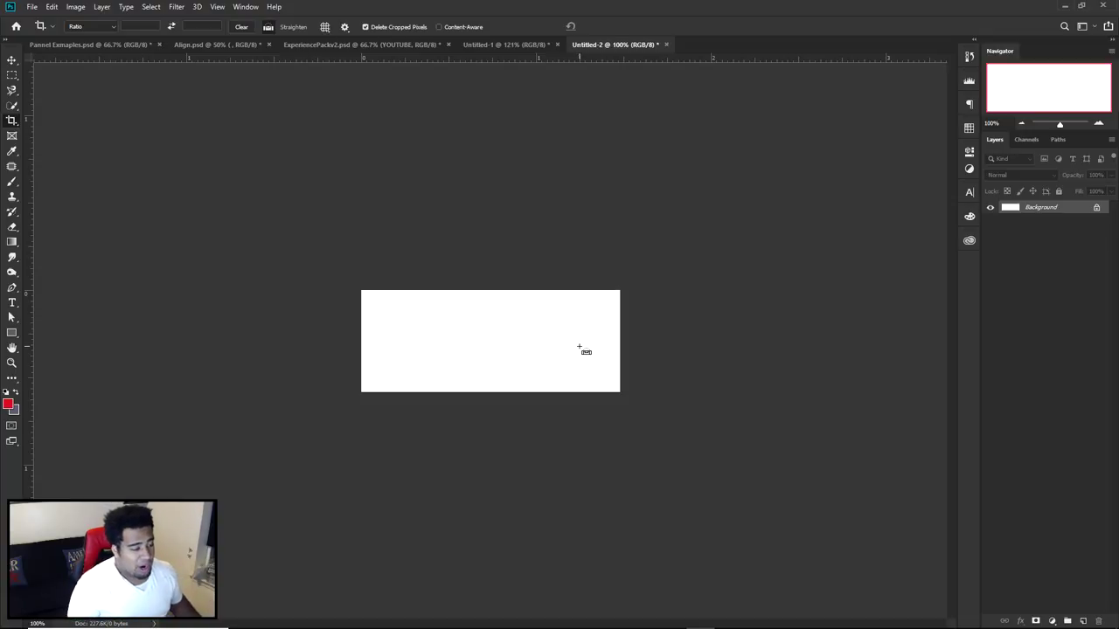
key("ctrl+z")
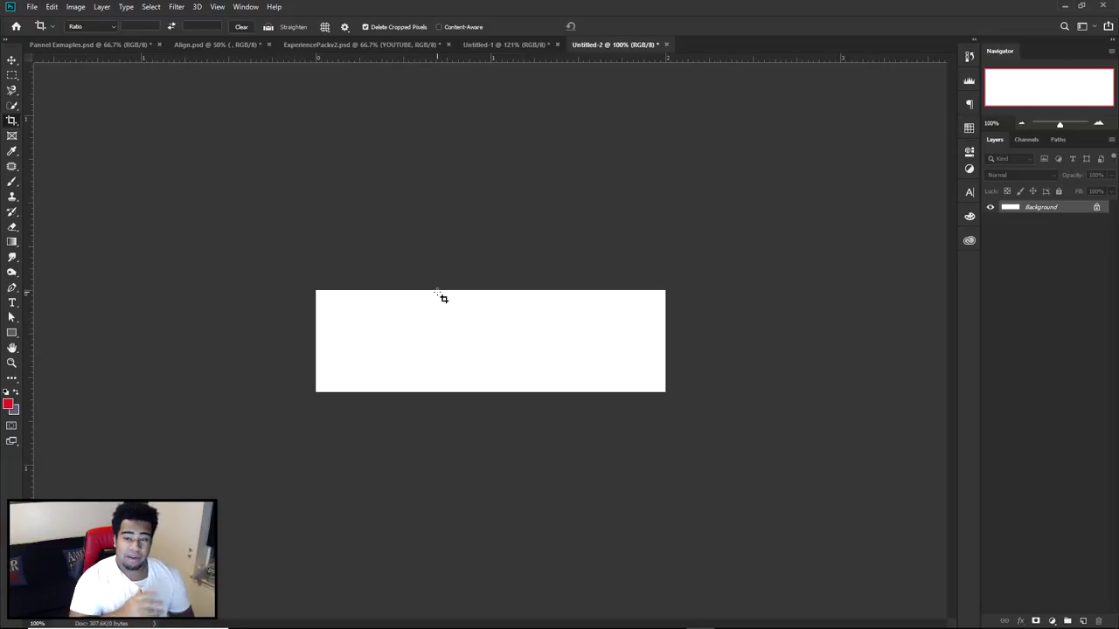
Compare with the example panels and crop the lower part off the Untitled-2 canvas at full width, to about 0.44 inch high
left_click(110, 43)
scroll(612, 297, "up", 3)
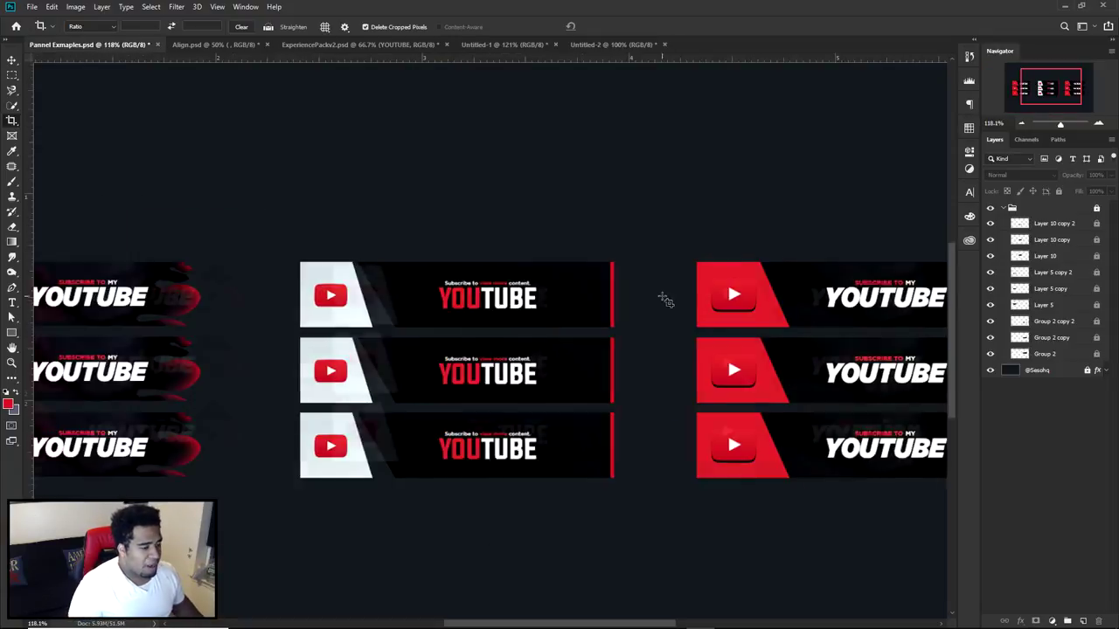
scroll(665, 302, "up", 2)
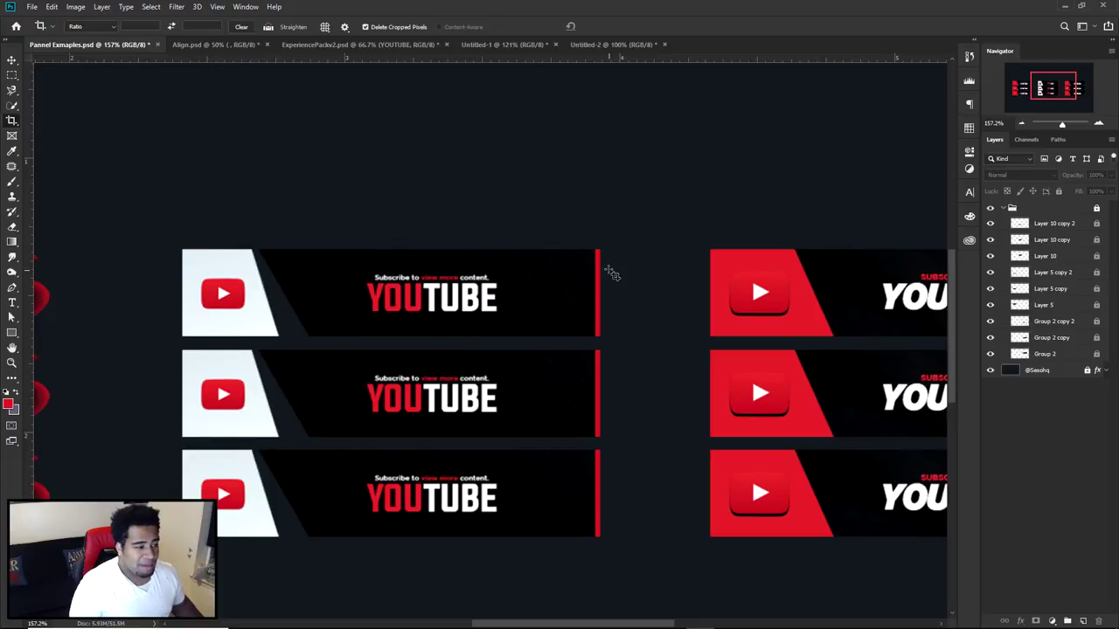
left_click(611, 44)
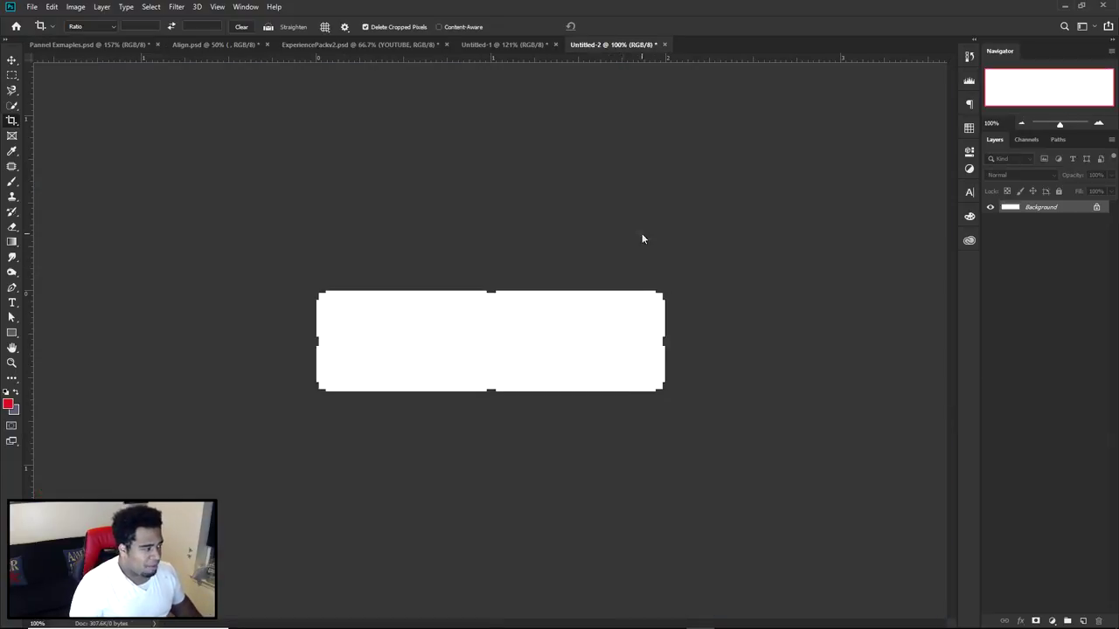
left_click(12, 121)
left_click_drag(490, 390, 490, 402)
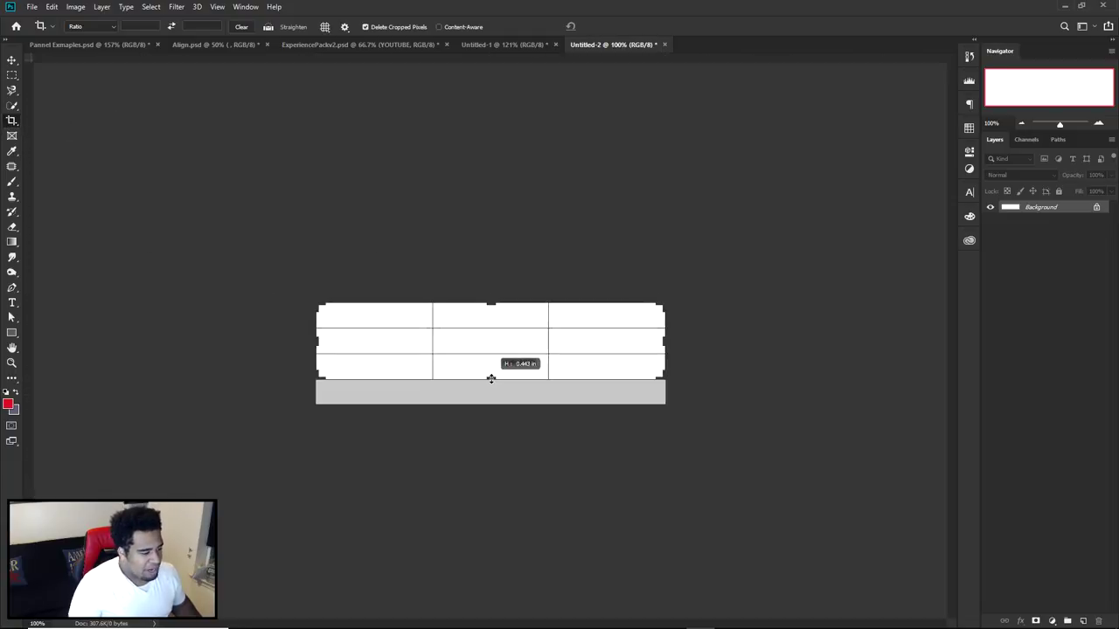
left_click(610, 28)
key("v")
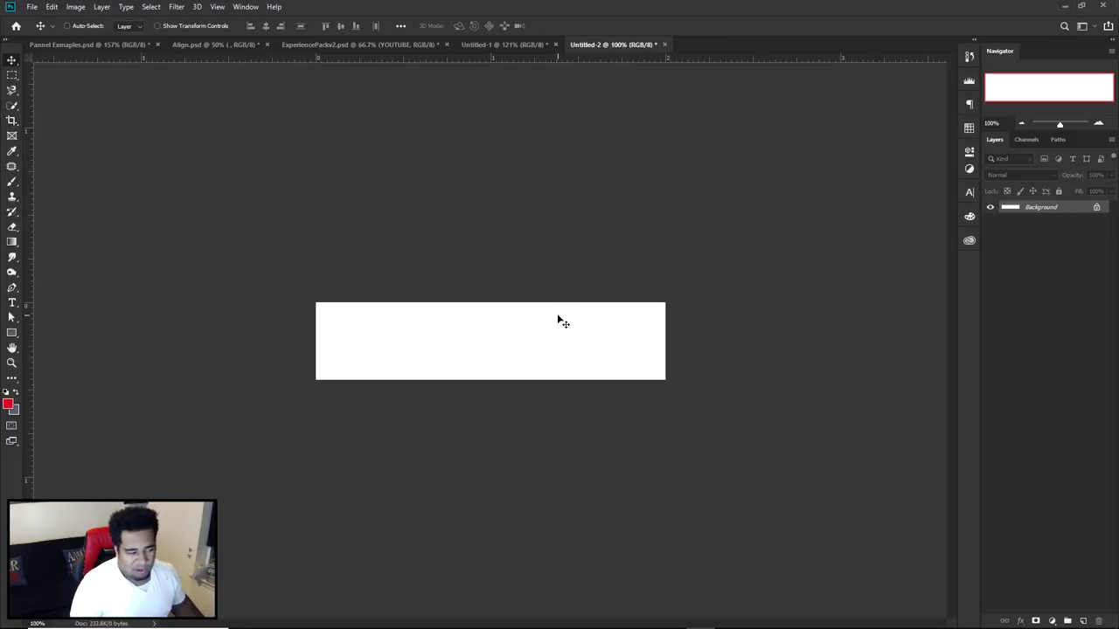
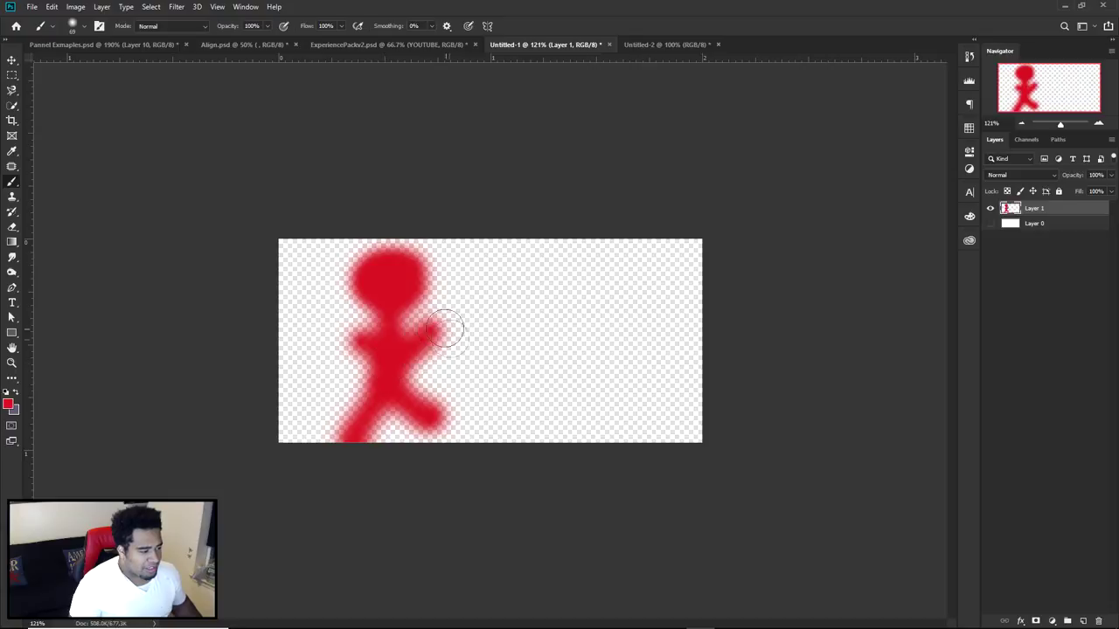
Paint soft red strokes on Layer 1 of Untitled-1, extending the figure's arm and leg to the canvas edge with rounded shapes between them
mouse_move(505, 306)
left_mouse_down()
mouse_move(632, 320)
mouse_move(670, 367)
mouse_move(657, 355)
left_mouse_up()
mouse_move(323, 255)
left_mouse_down()
mouse_move(288, 249)
mouse_move(329, 292)
mouse_move(302, 411)
mouse_move(358, 411)
left_mouse_up()
key("ctrl+z")
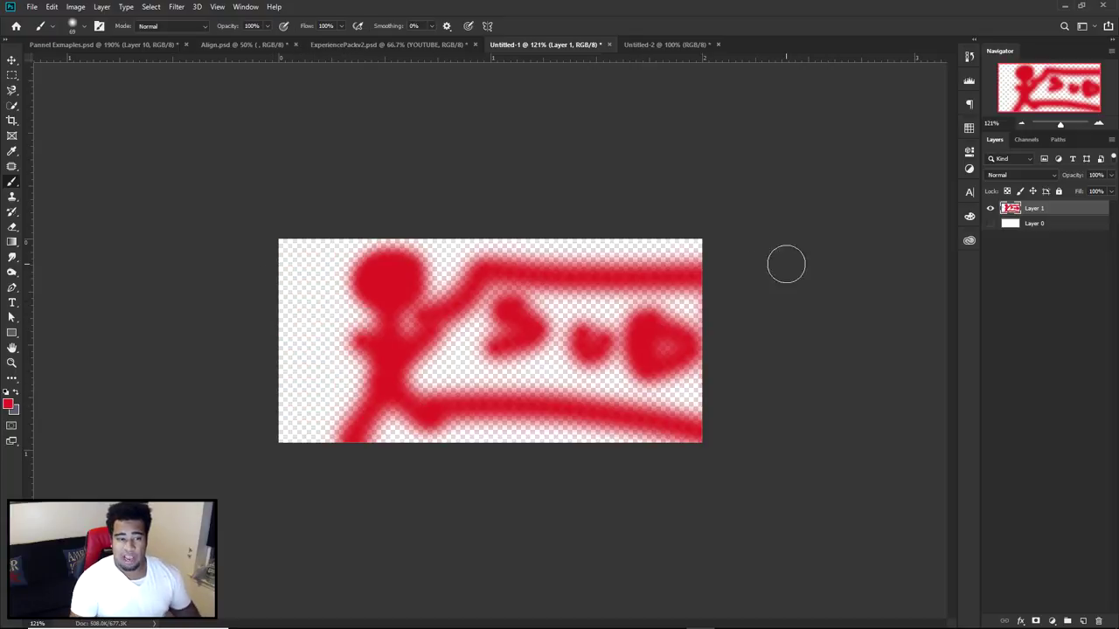
Preview a web export of the Untitled-1 painting as PNG-24 with transparency, and cancel the export
left_click(31, 6)
left_click(366, 248)
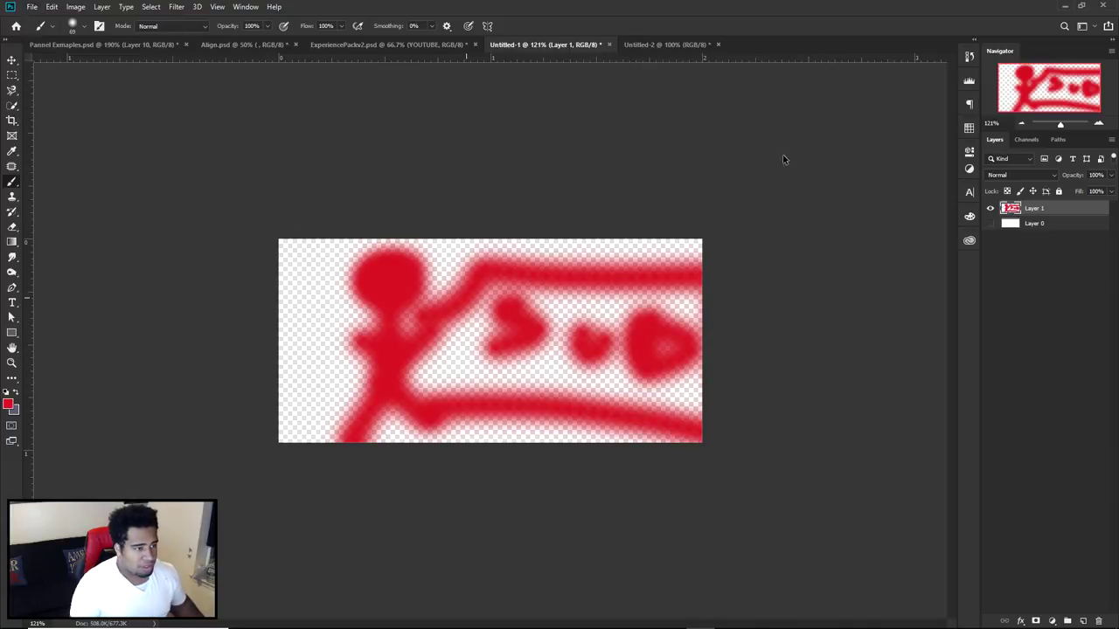
key("ctrl+alt+shift+s")
left_click(791, 94)
left_click(791, 137)
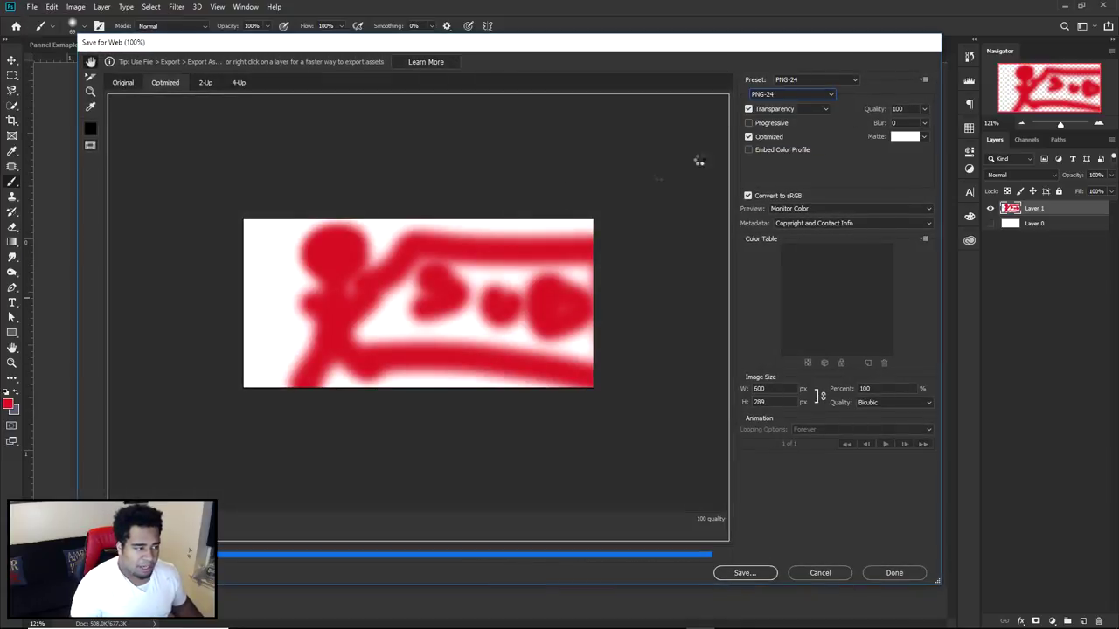
scroll(395, 300, "up", 4)
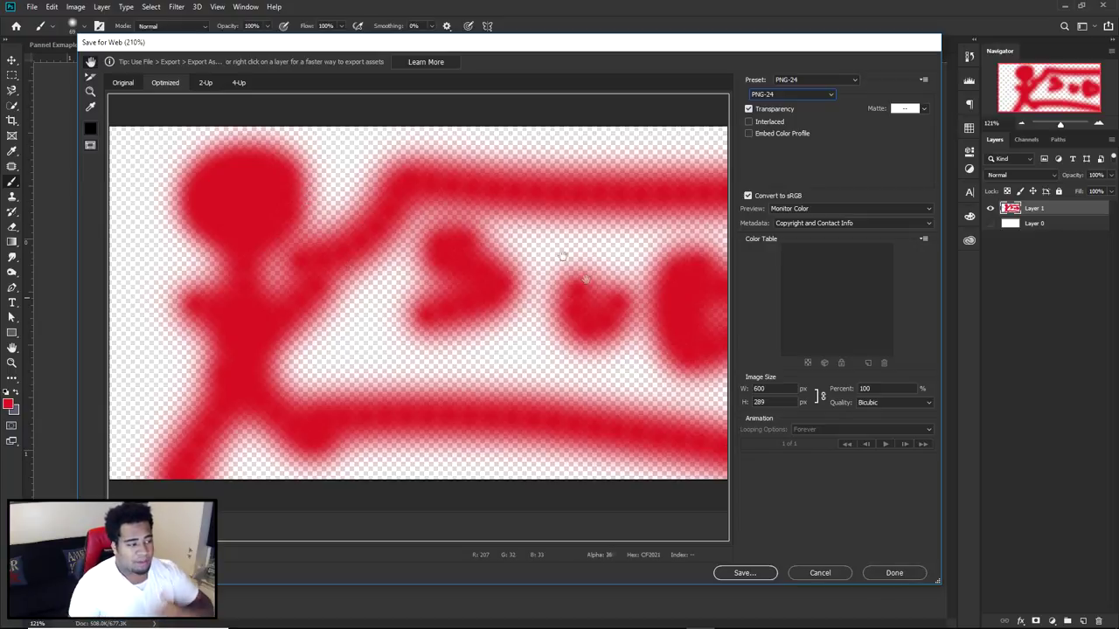
left_click(813, 572)
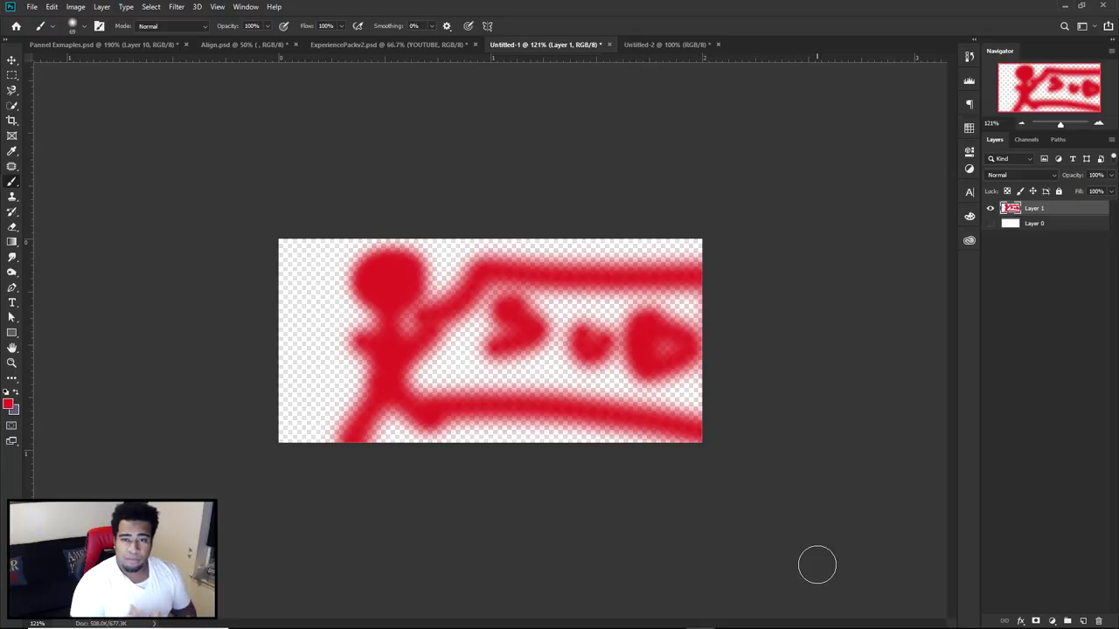
Copy the dark rock texture from Align.psd into Untitled-2 and position it to cover the whole canvas
left_click(636, 46)
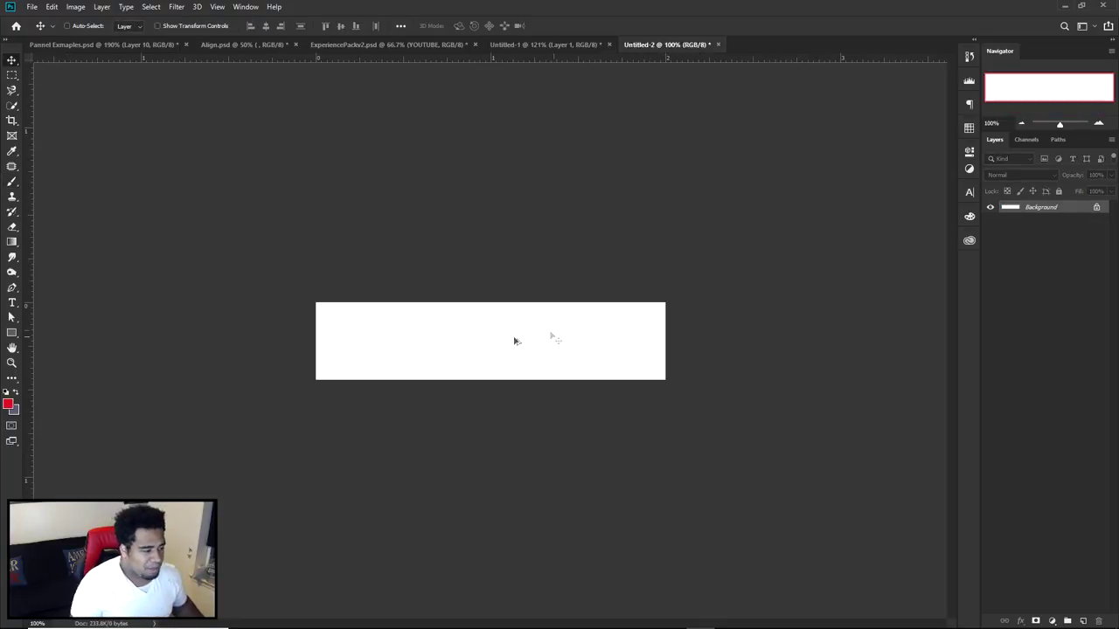
scroll(556, 338, "up", 3)
left_click(245, 45)
left_click_drag(1040, 327, 612, 297)
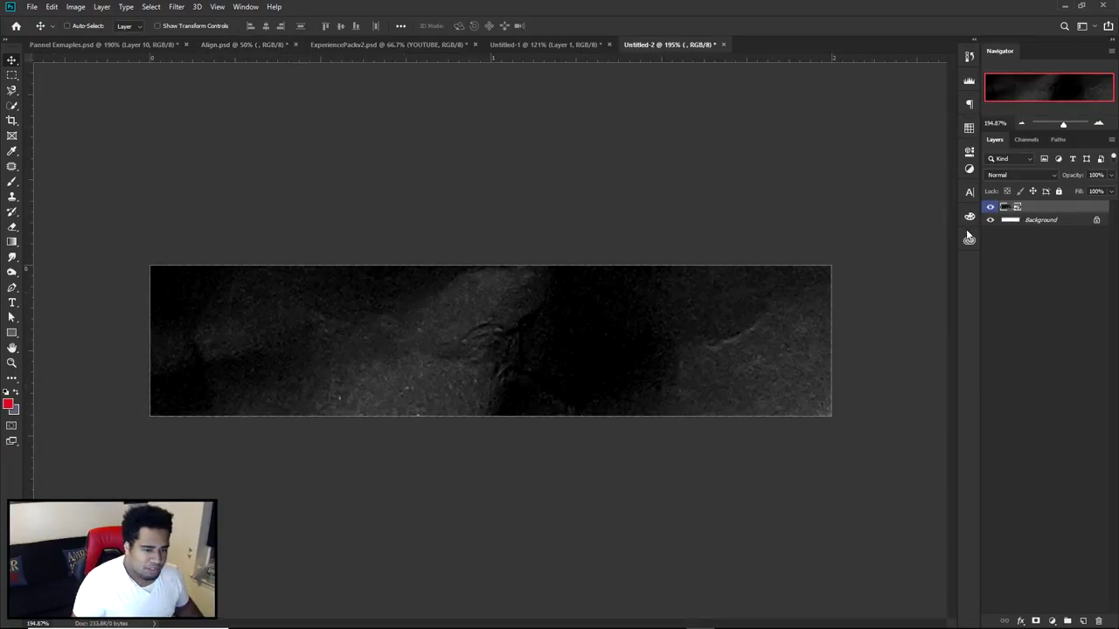
scroll(699, 320, "down", 2)
scroll(699, 319, "down", 2)
mouse_move(560, 327)
left_mouse_down()
mouse_move(569, 382)
mouse_move(543, 309)
mouse_move(560, 318)
left_mouse_up()
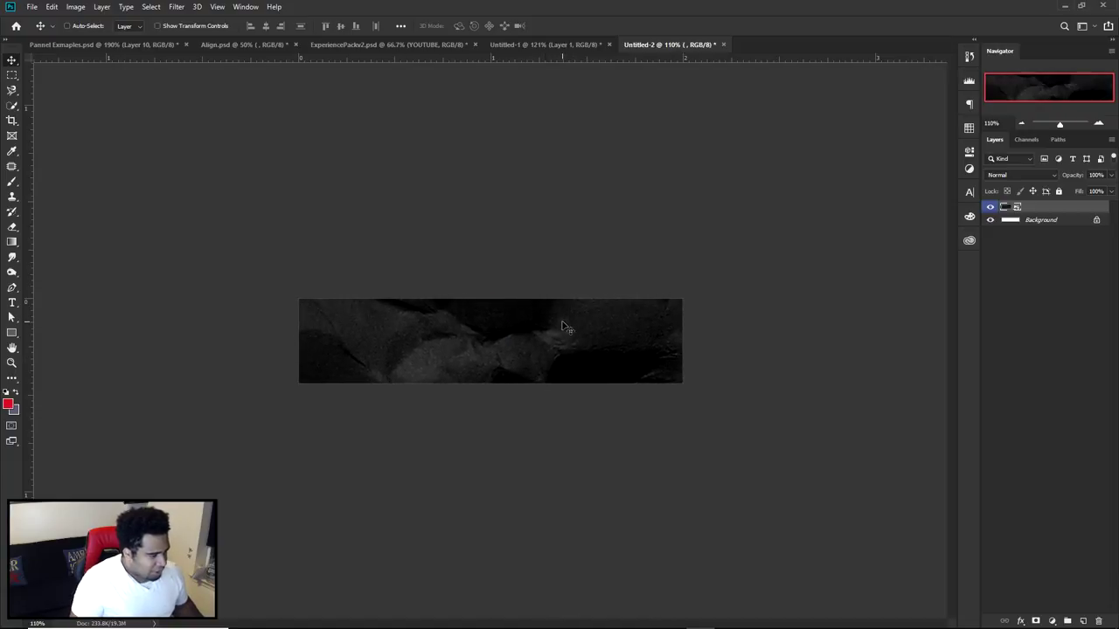
scroll(567, 318, "down", 1)
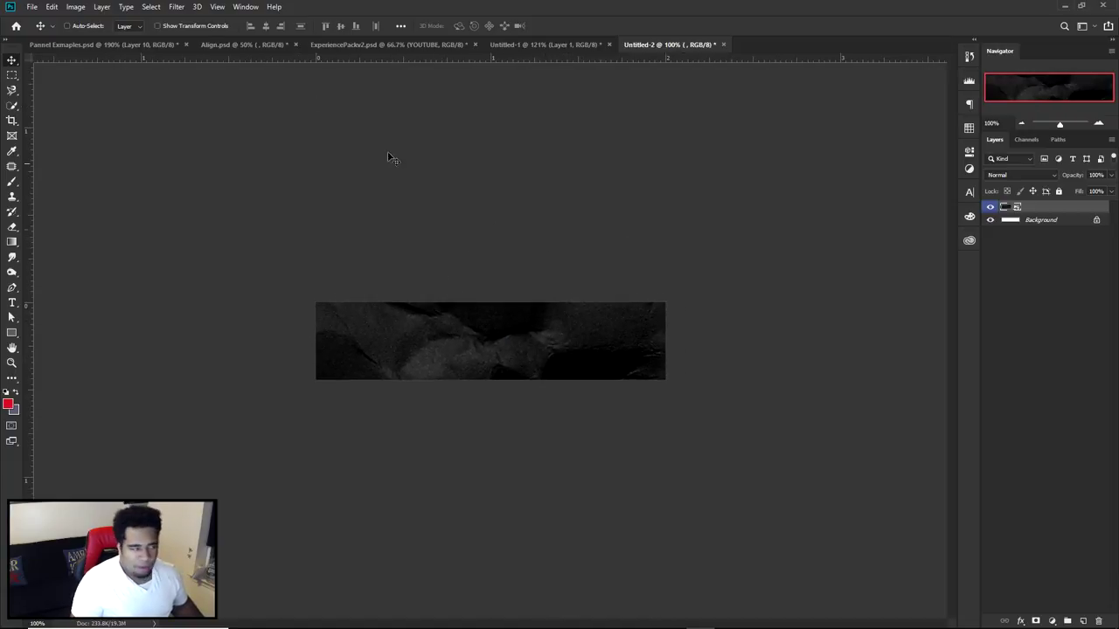
Apply a Motion Blur to the texture layer with an angle of about -63° and a distance of 2000 pixels
left_click(150, 7)
mouse_move(177, 7)
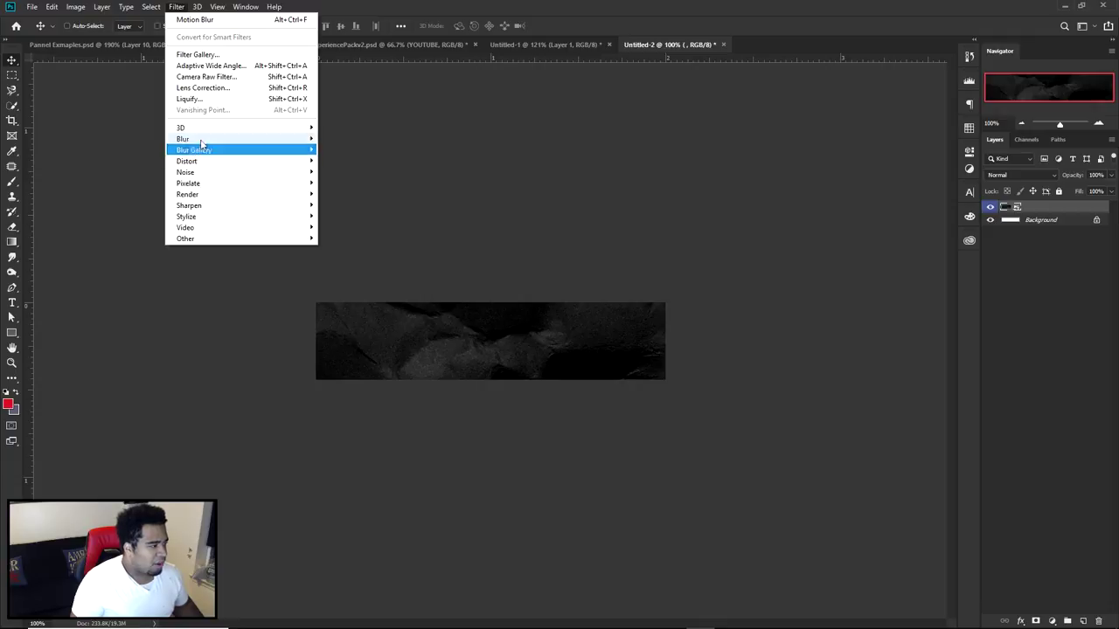
mouse_move(296, 140)
left_click(346, 205)
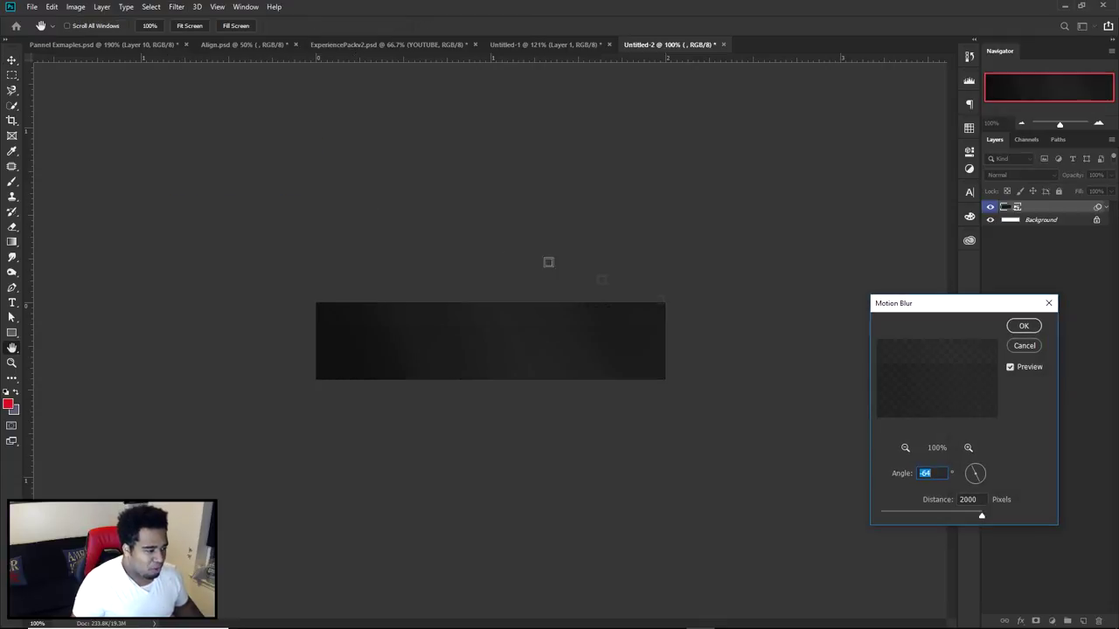
left_click_drag(904, 304, 725, 290)
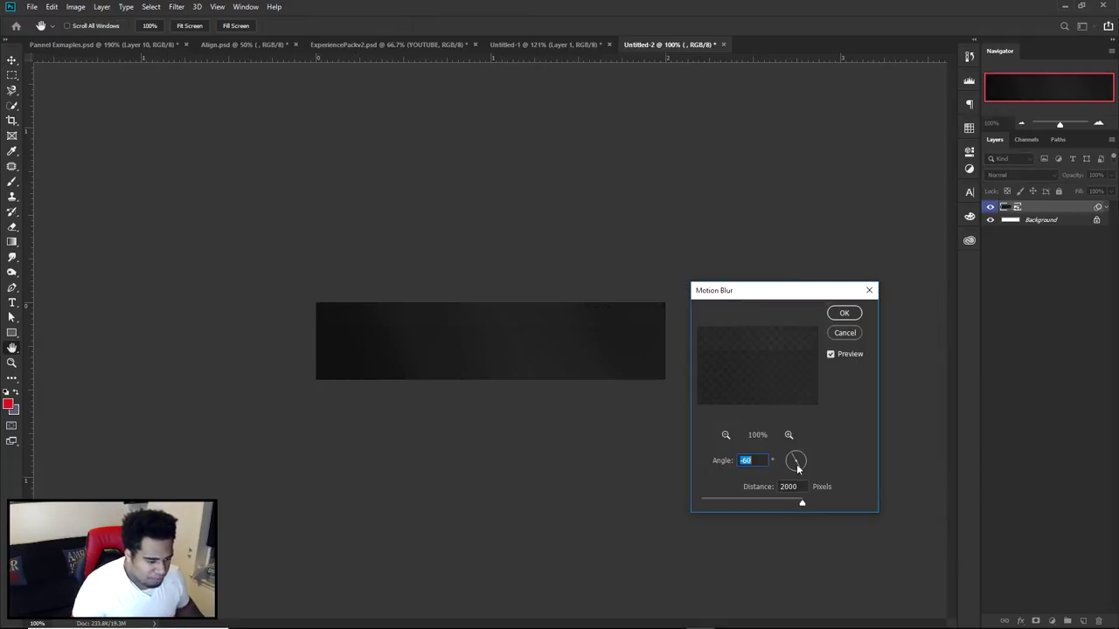
left_click_drag(797, 468, 797, 468)
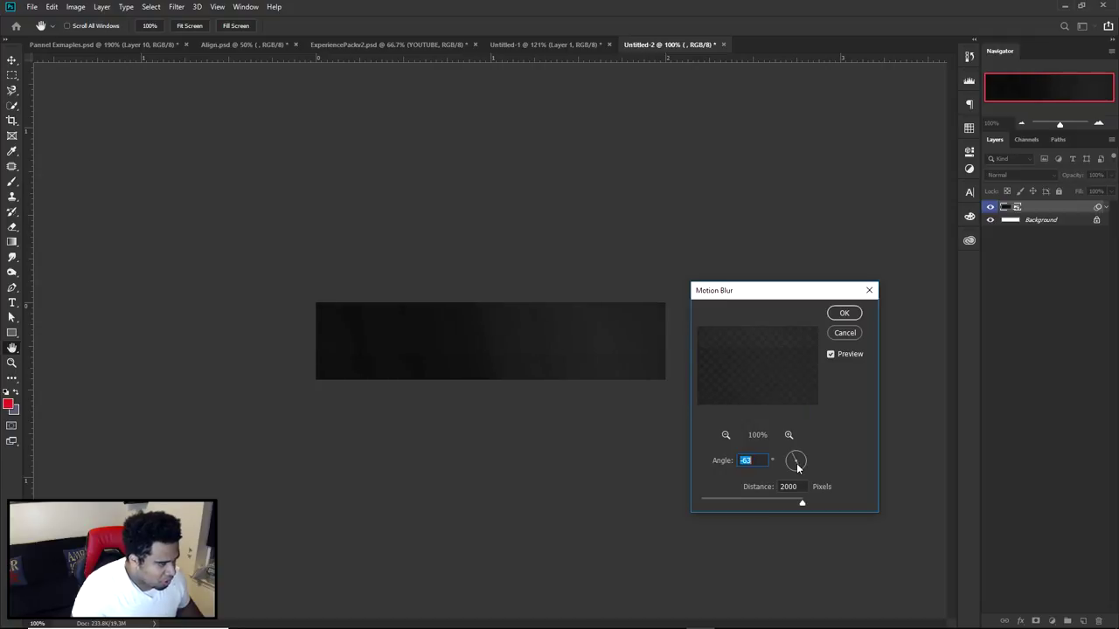
key("Return")
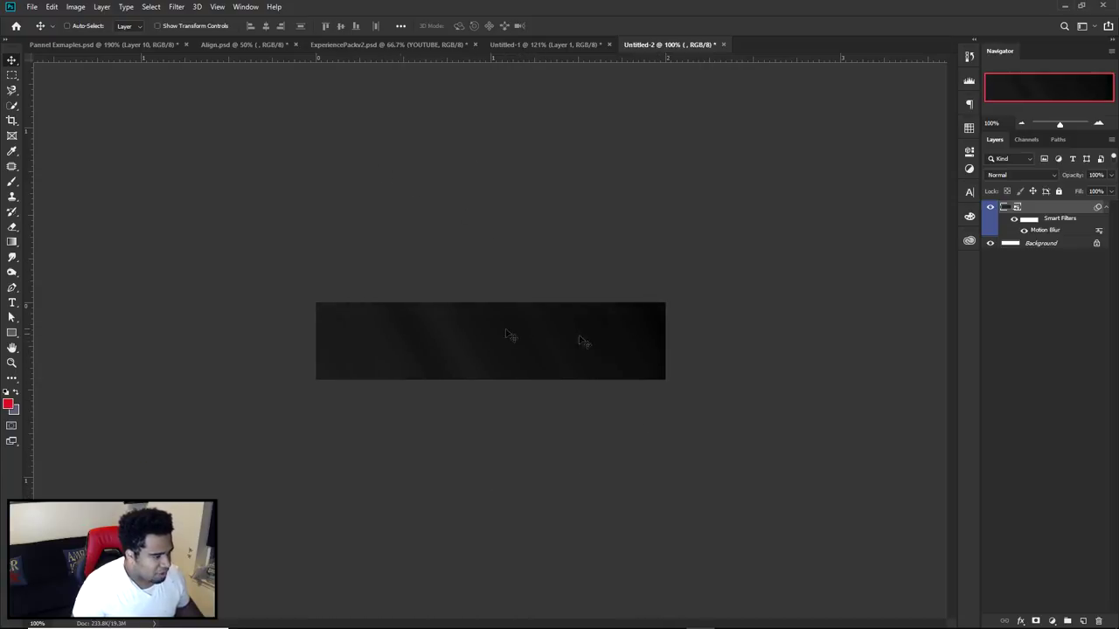
Add a Gradient Overlay to the blurred texture layer in Soft Light, dark blue to black, at 67% opacity
key("ctrl+minus")
key("ctrl+plus")
key("ctrl+plus")
key("ctrl+plus")
key("ctrl+minus")
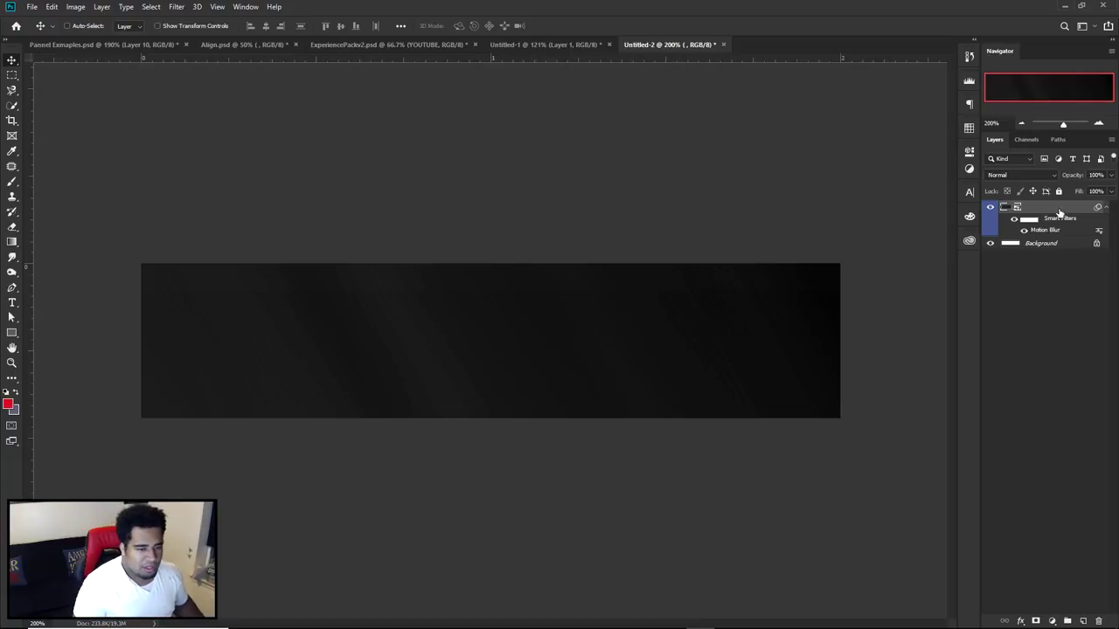
left_click(695, 422)
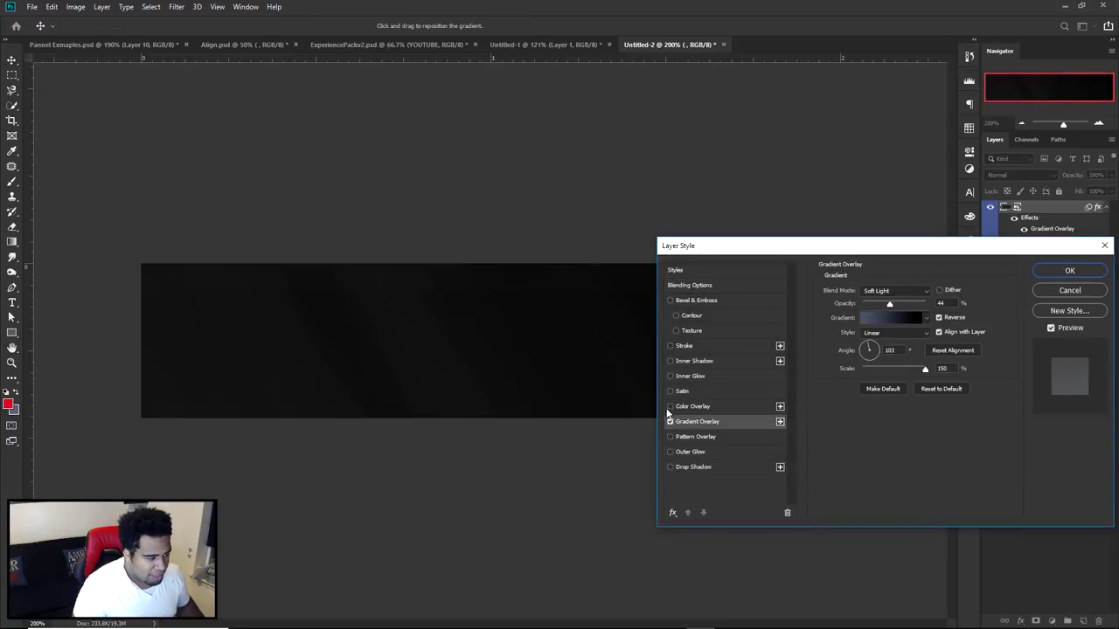
left_click_drag(890, 303, 917, 303)
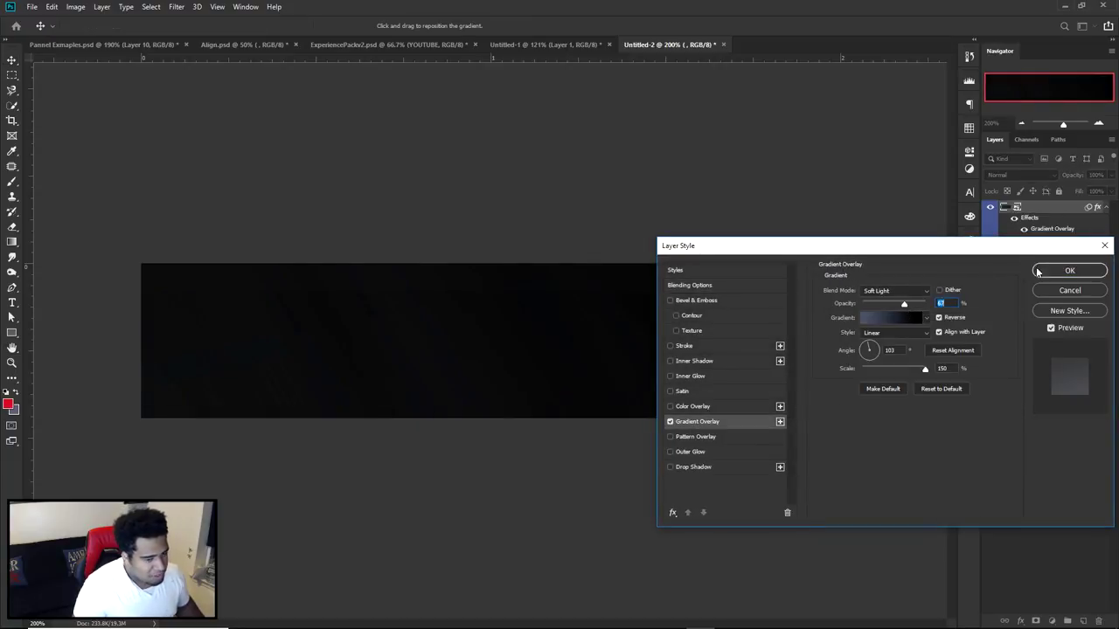
left_click(1062, 271)
key("ctrl+minus")
key("ctrl+minus")
key("ctrl+plus")
key("ctrl+plus")
key("ctrl+plus")
key("ctrl+minus")
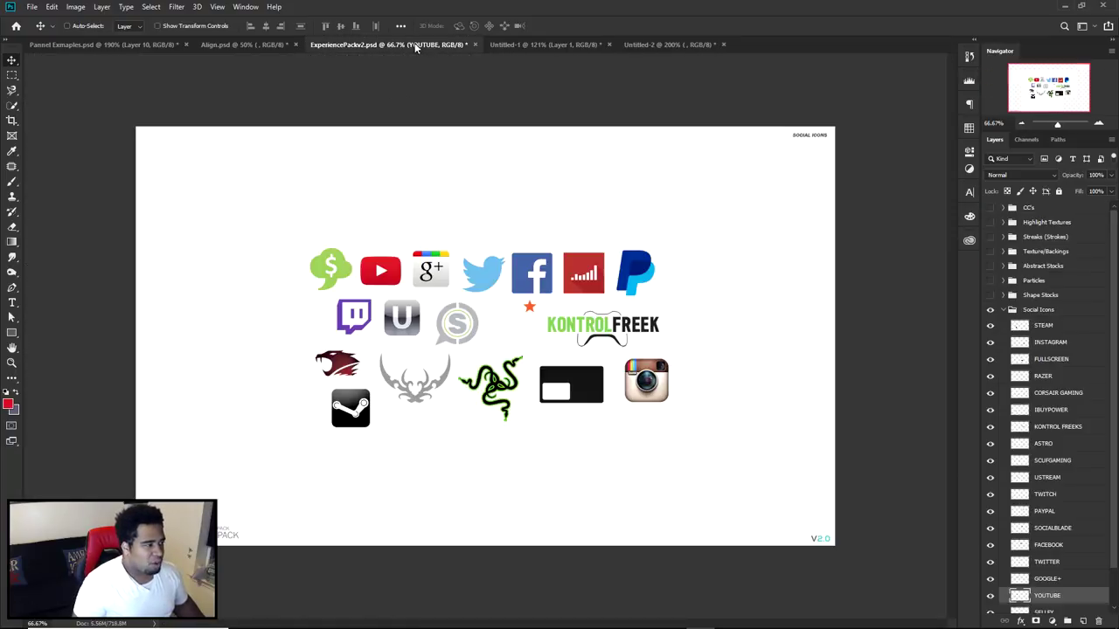
Copy the YouTube icon from ExperiencePackv2.psd into Untitled-2, scale it to about 72% and place it near the panel's left end
left_click(409, 44)
left_click_drag(393, 259, 289, 345)
key("ctrl+t")
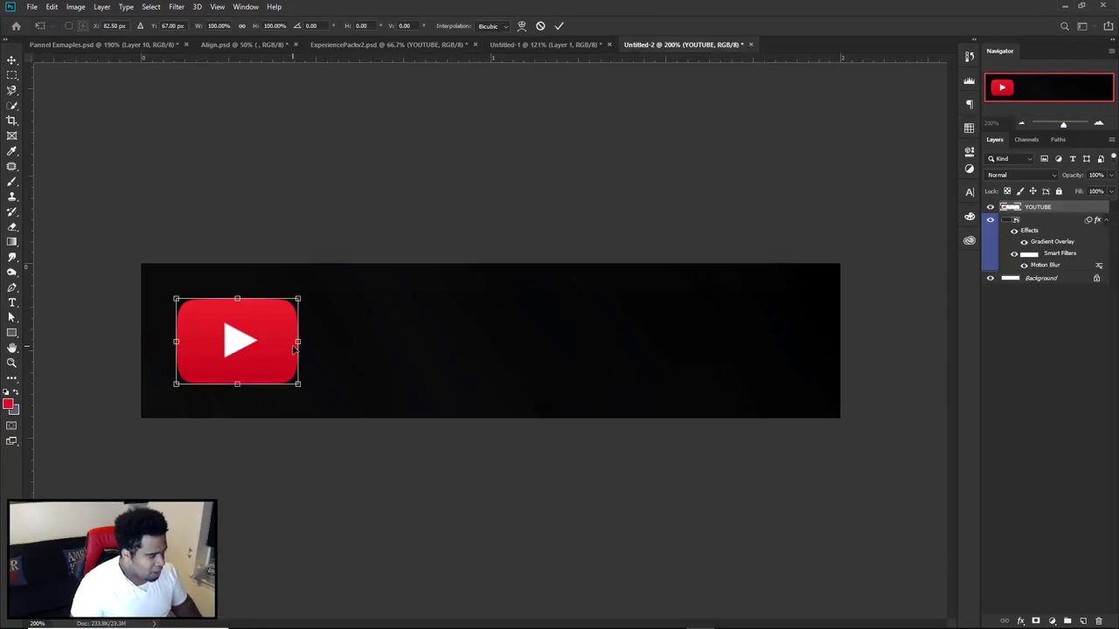
left_click_drag(298, 299, 280, 305)
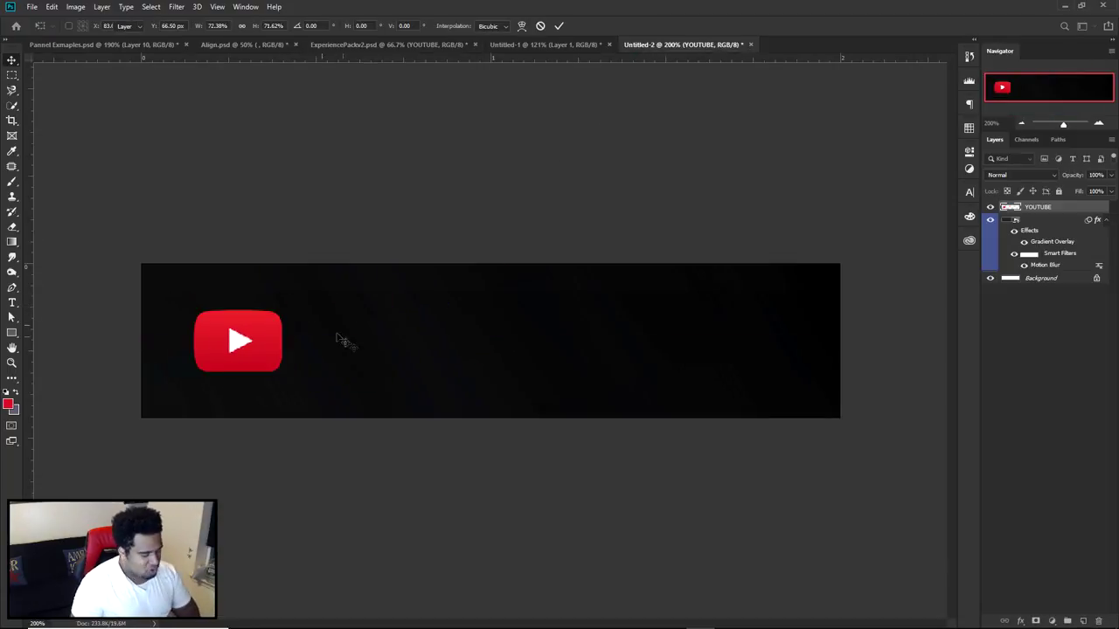
key("Return")
left_click_drag(347, 342, 330, 337)
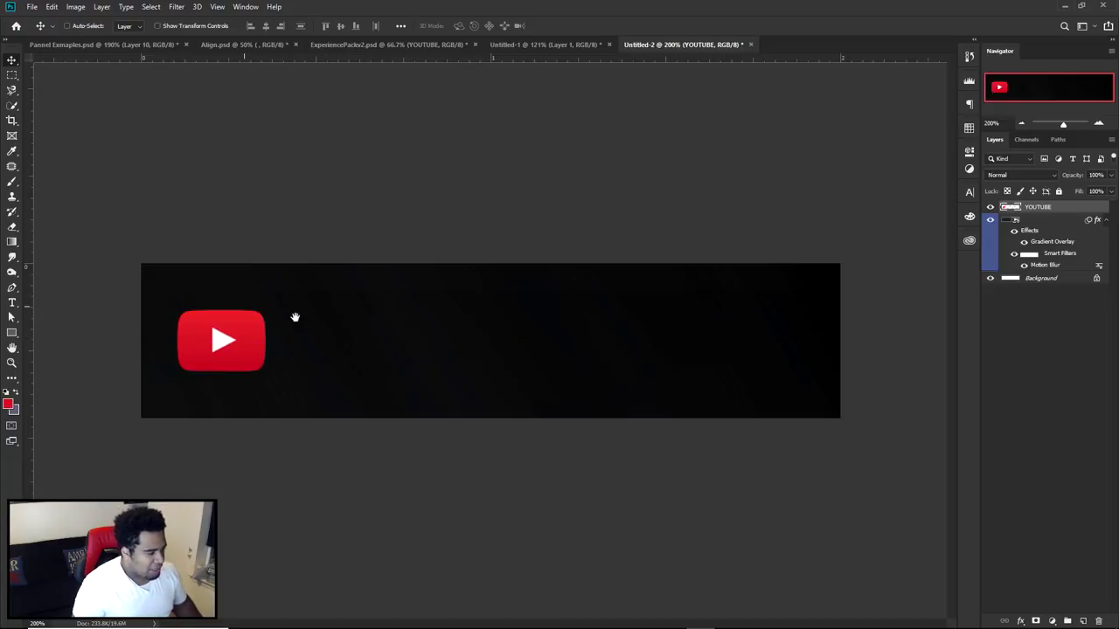
Add the red text YOUTUBE in the Evogria font at 6 pt near the middle of the panel
key("t")
left_click(469, 340)
type("YOUTUBE")
left_click(556, 25)
left_click(144, 27)
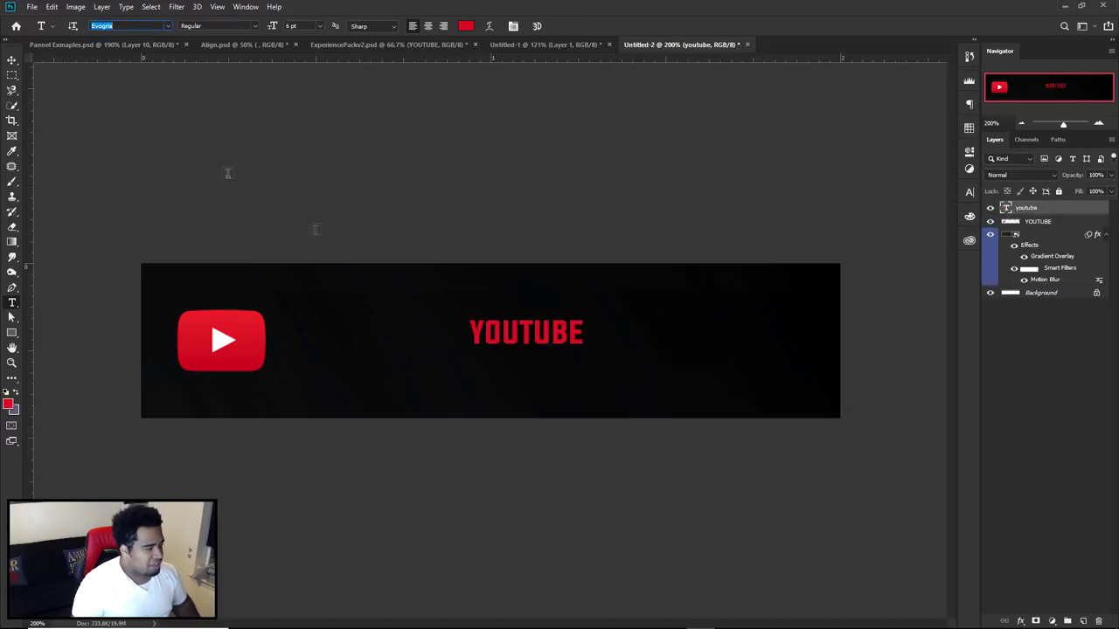
Enlarge the YOUTUBE text to about 12.5 pt and place it vertically centred beside the icon
left_click(12, 60)
key("ctrl+t")
left_click_drag(584, 317, 570, 344)
key("Return")
key("ctrl+t")
left_click_drag(631, 322, 651, 348)
key("Return")
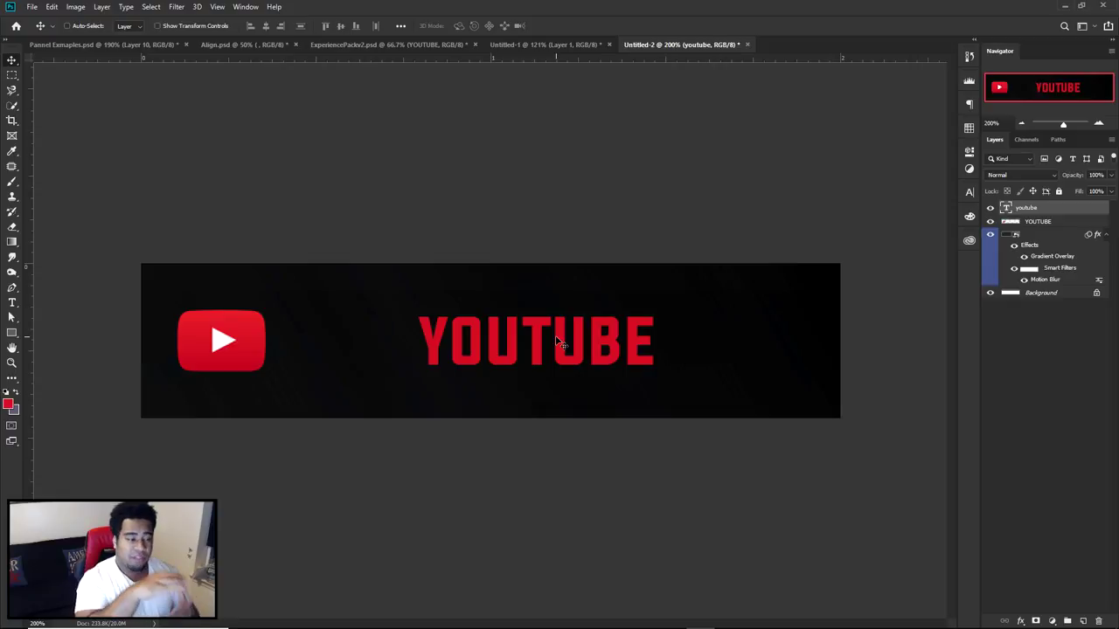
Duplicate the YOUTUBE text slightly above the original, select the copy's text and open its font choices
left_click_drag(603, 354, 602, 304)
key("t")
double_click(602, 299)
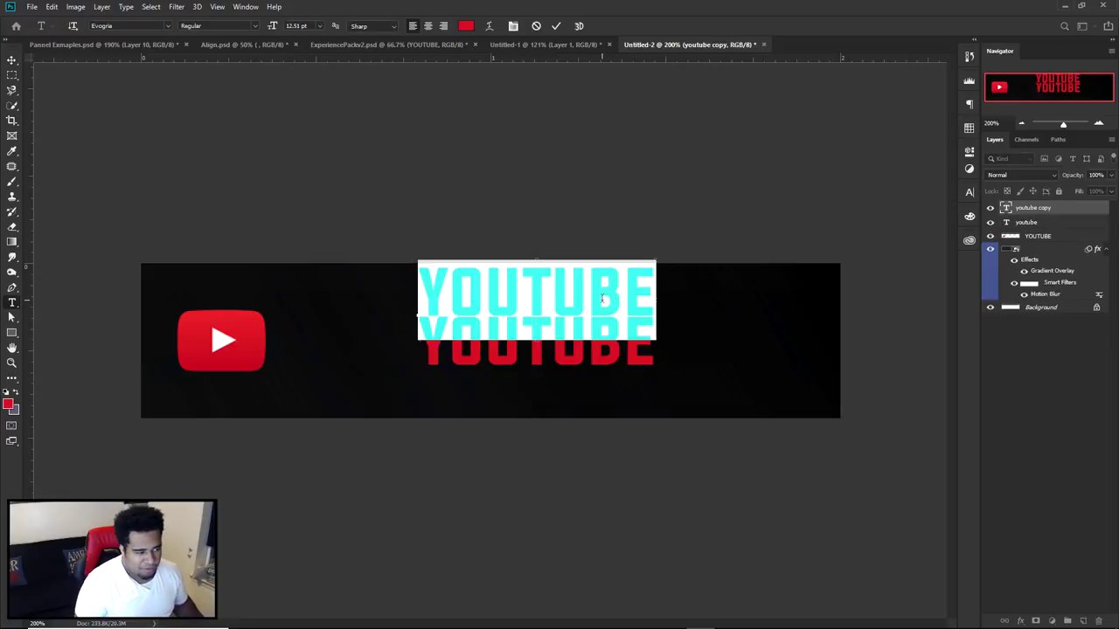
left_click(968, 192)
left_click(883, 209)
left_click(899, 208)
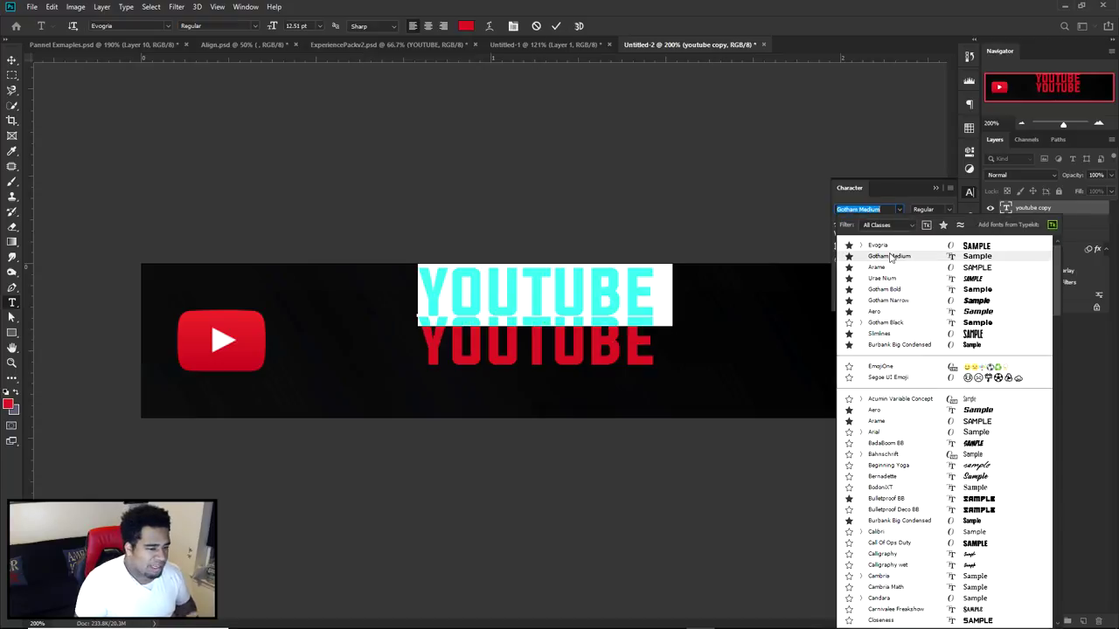